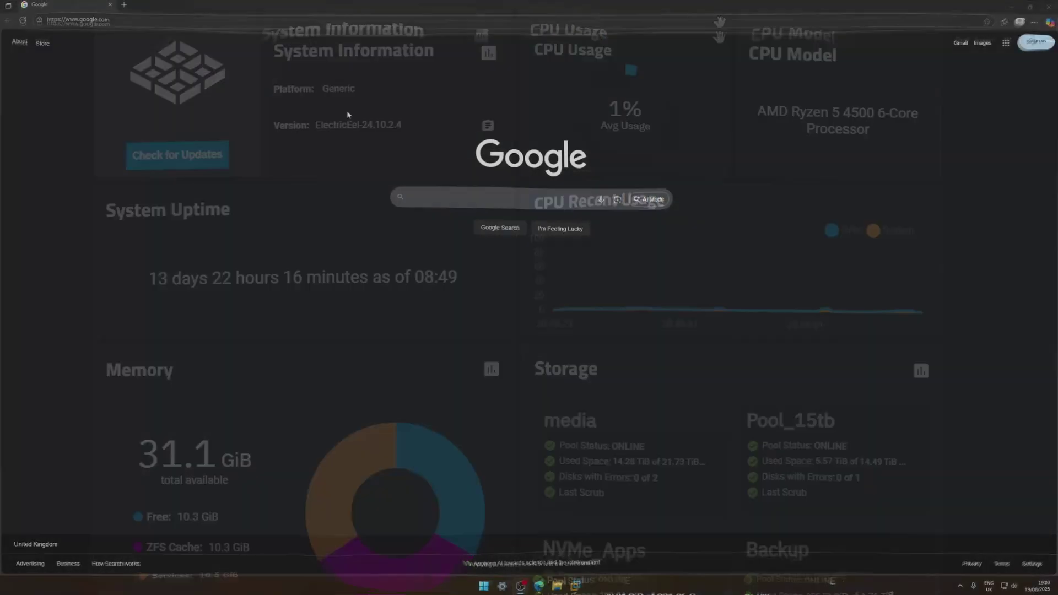
- Search Google for 'Truenas scale' and open the TrueNAS Community Edition page
click(509, 196)
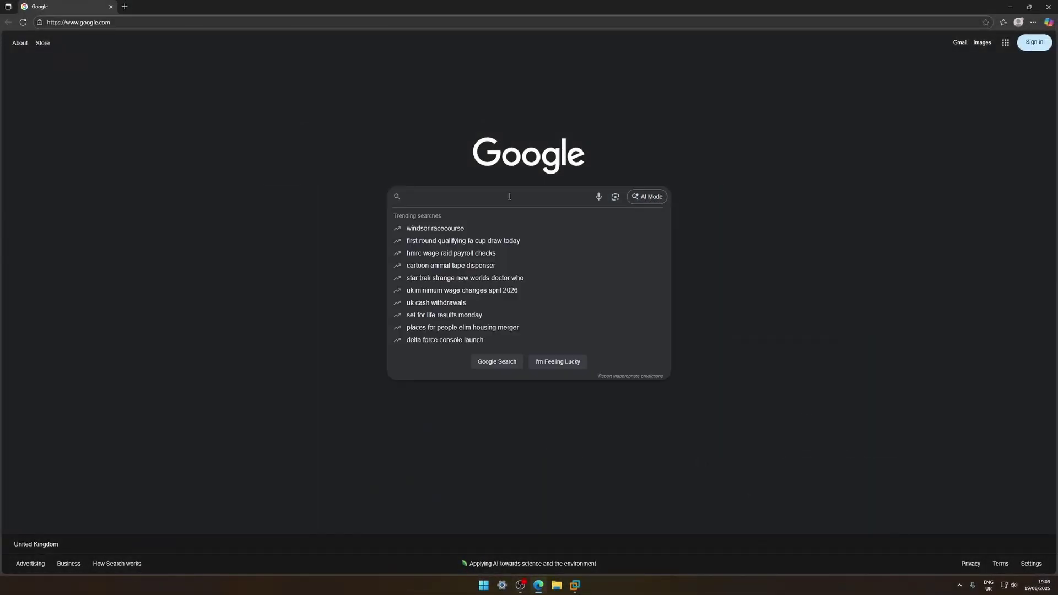
text(Truenas scale)
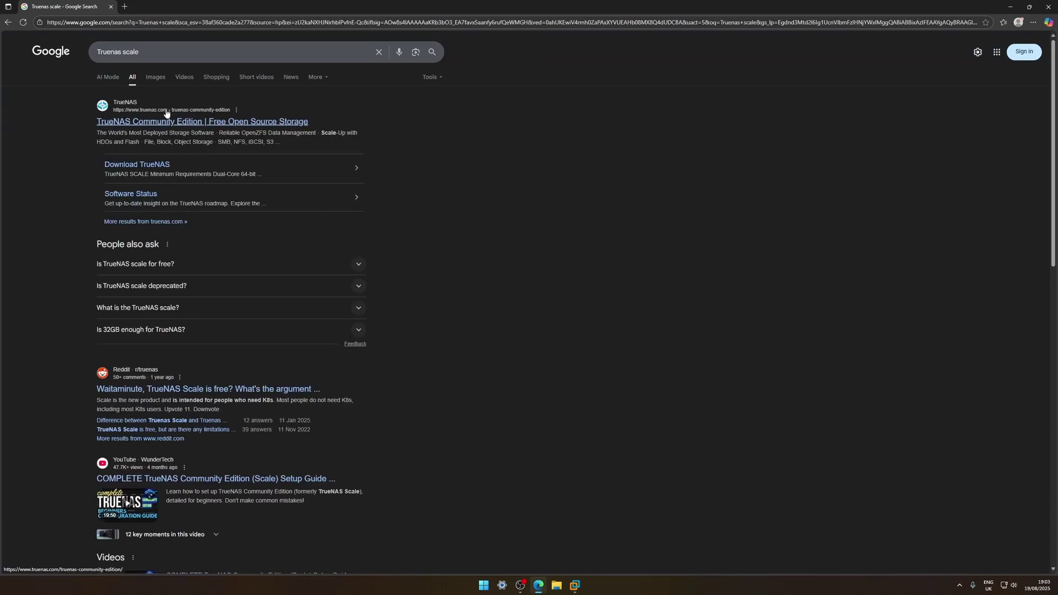
click(181, 122)
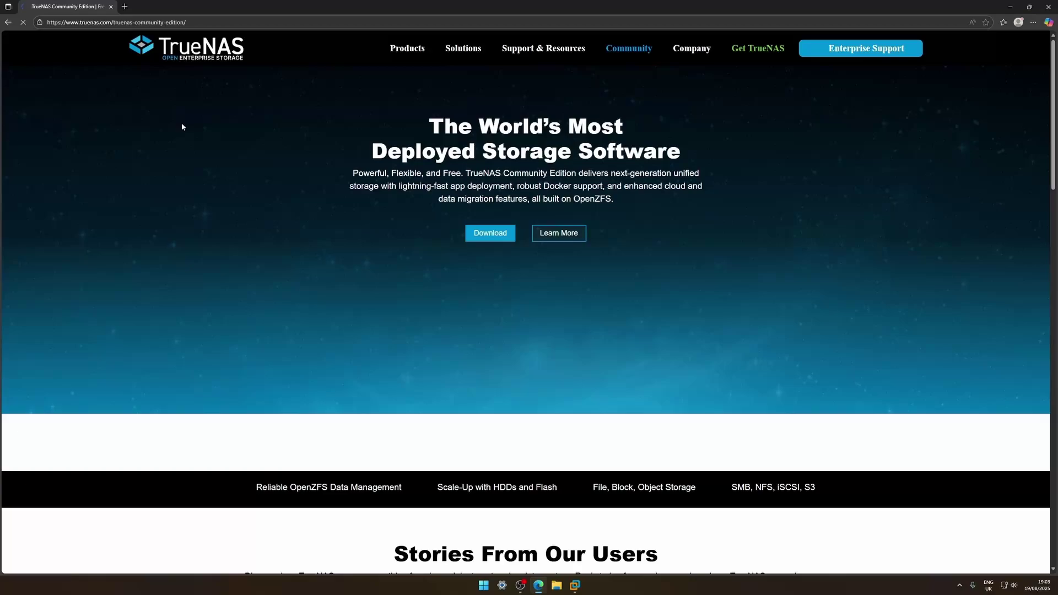
- Skip the sign-up offer and download the stable TrueNAS 25.04.2.1 installer ISO
click(474, 237)
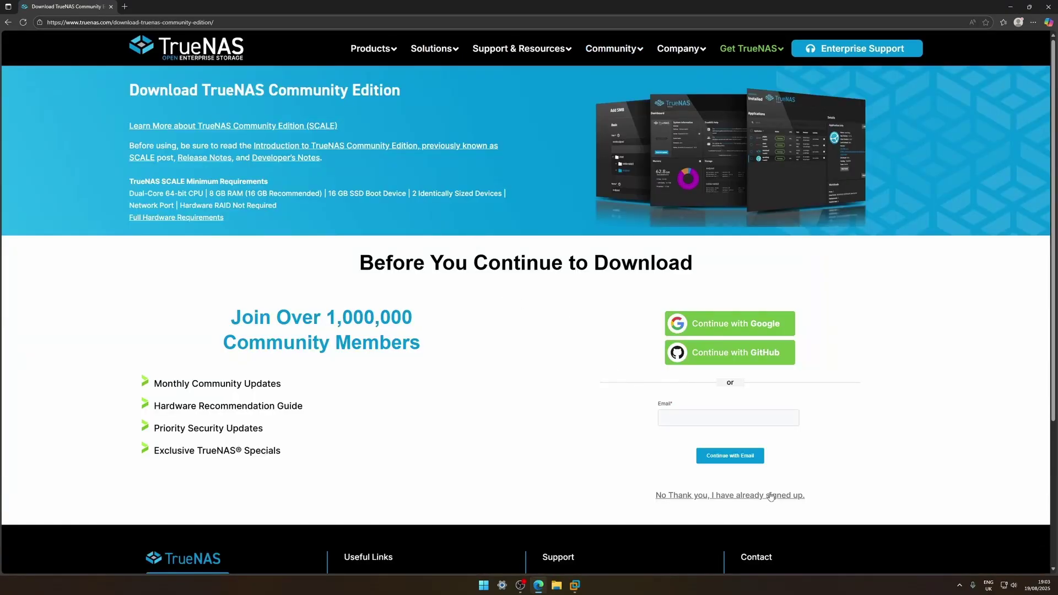
click(710, 502)
scroll(551, 386, down, 1)
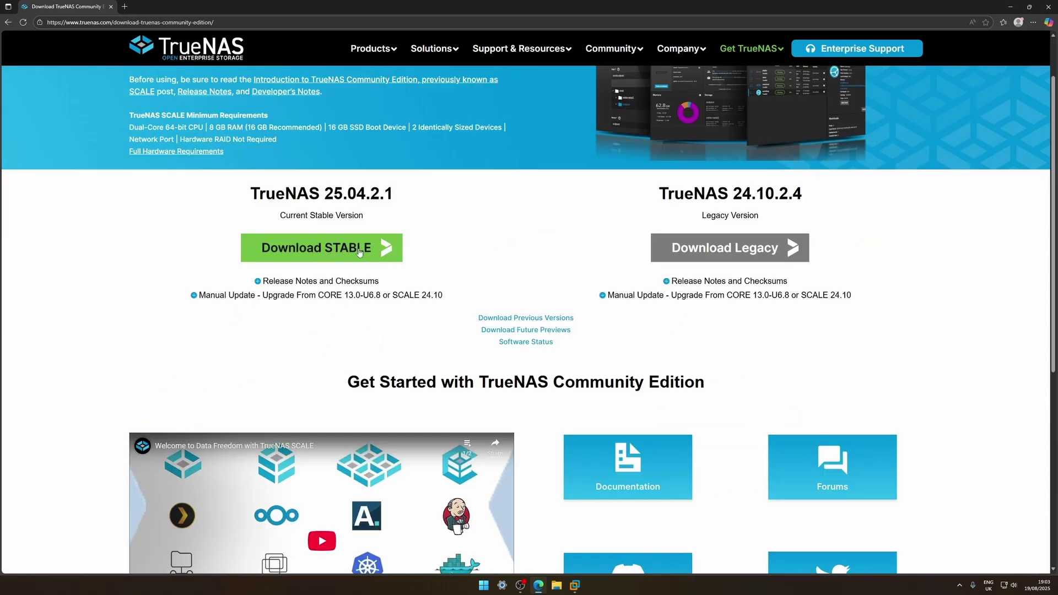
click(307, 259)
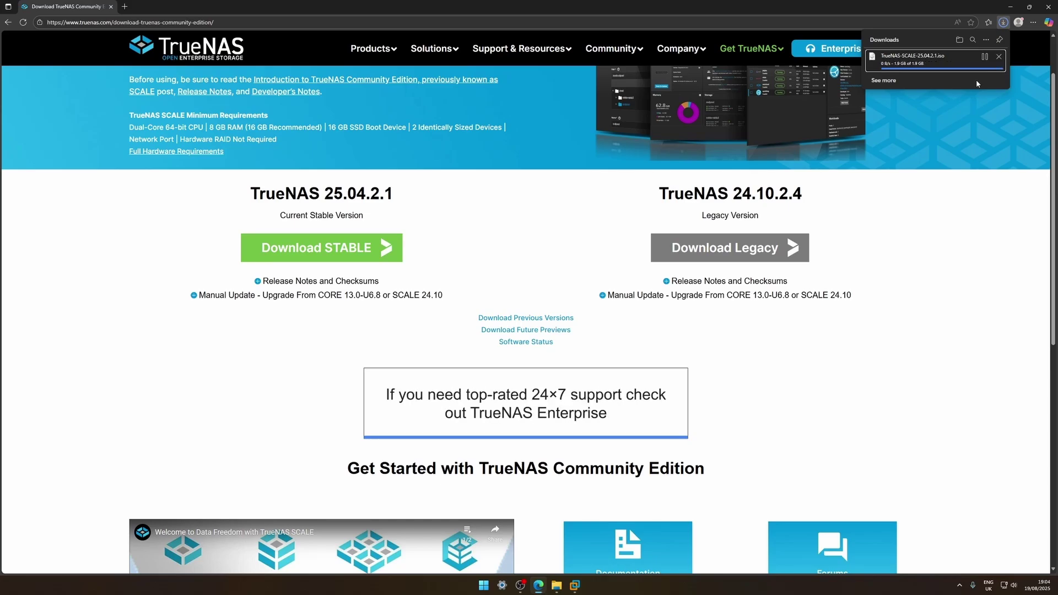
- Search Google for 'rufus', open rufus.ie and download the portable rufus-4.9p.exe
click(123, 6)
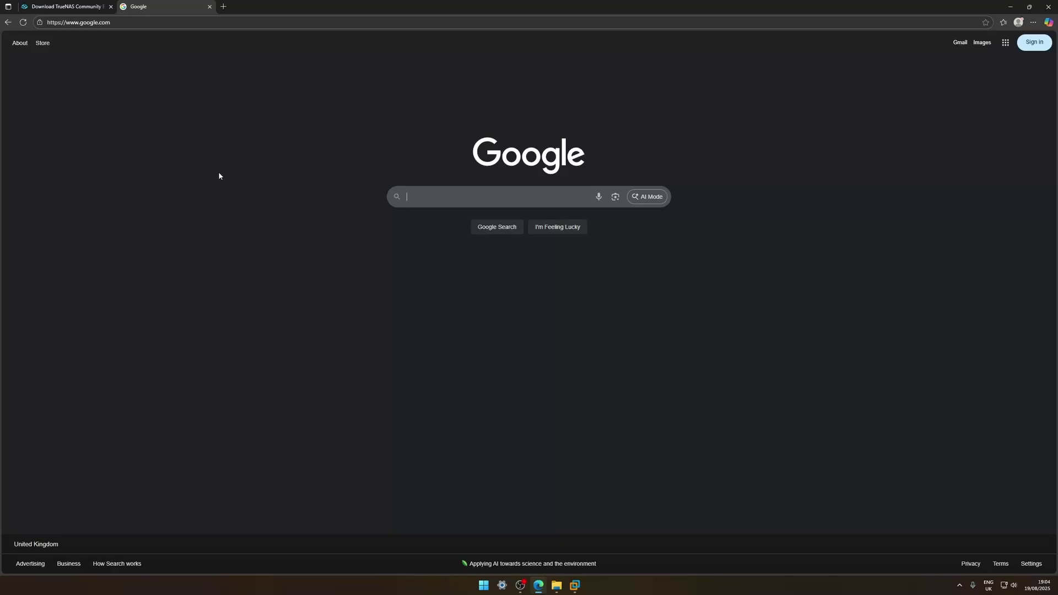
click(477, 199)
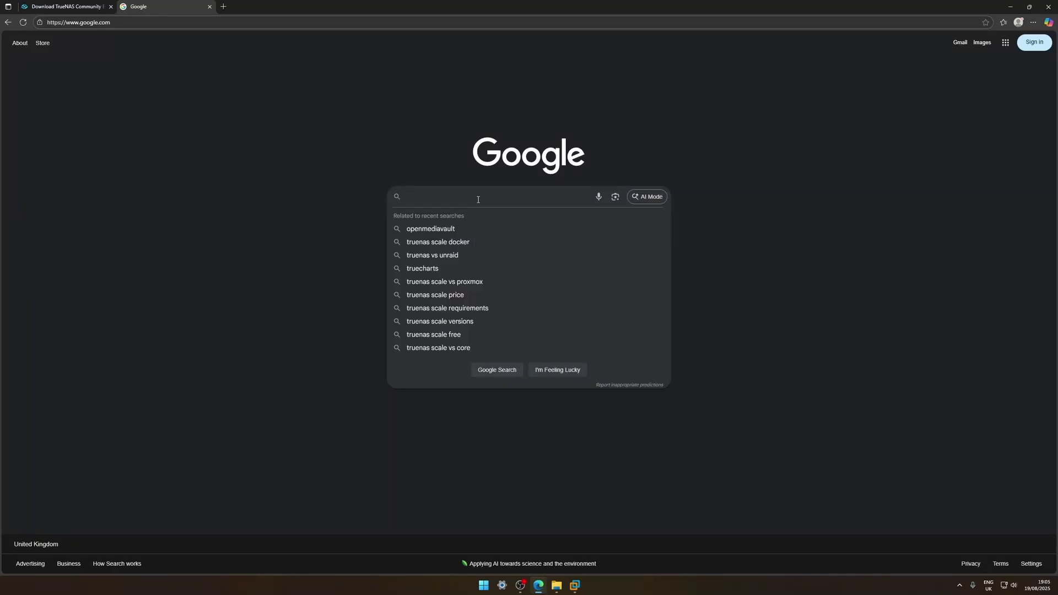
text(rufus)
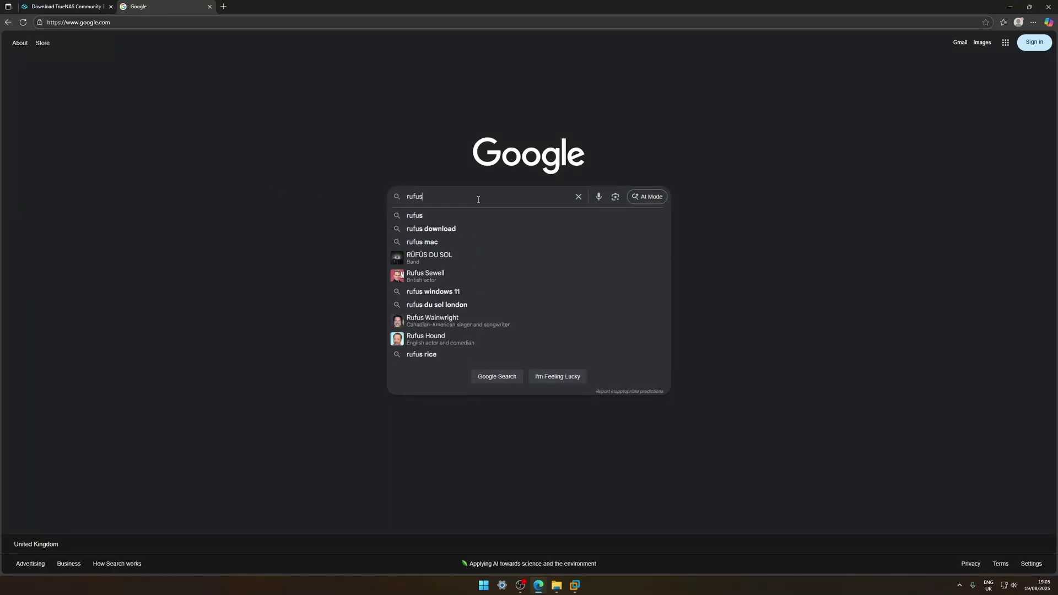
key(Return)
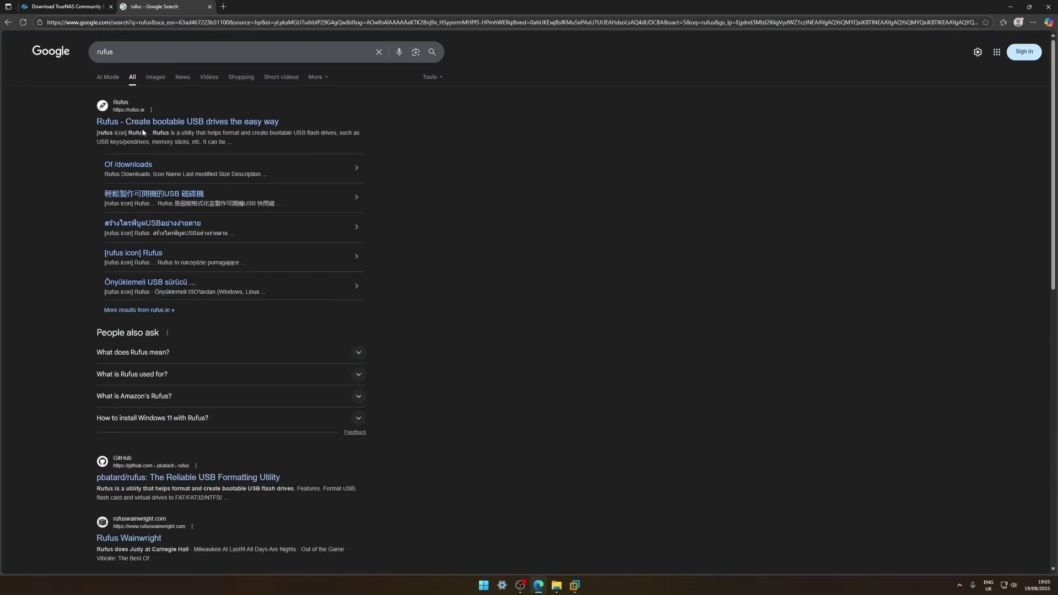
click(129, 120)
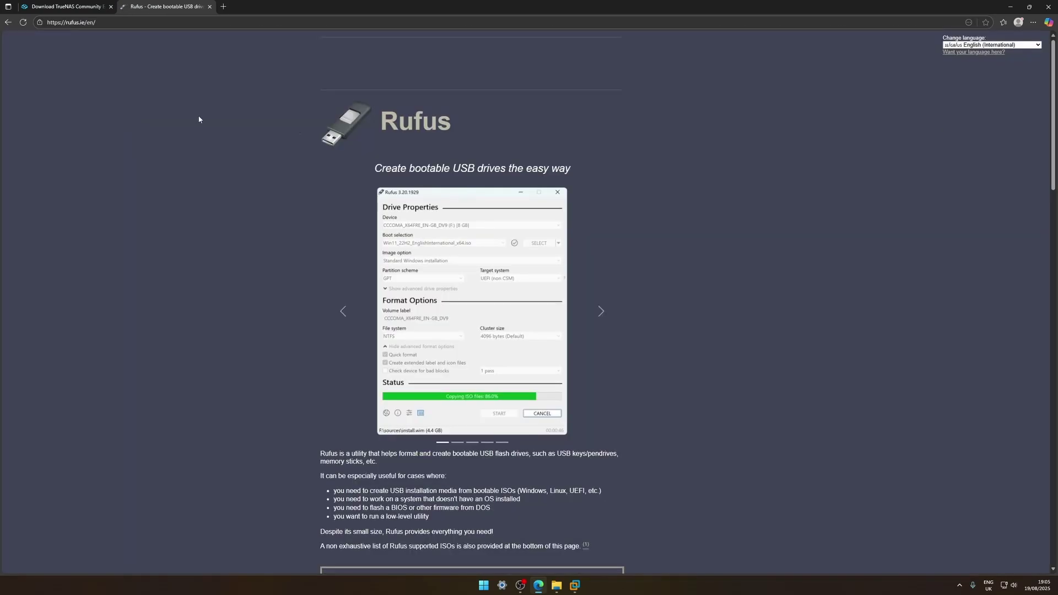
scroll(410, 275, down, 6)
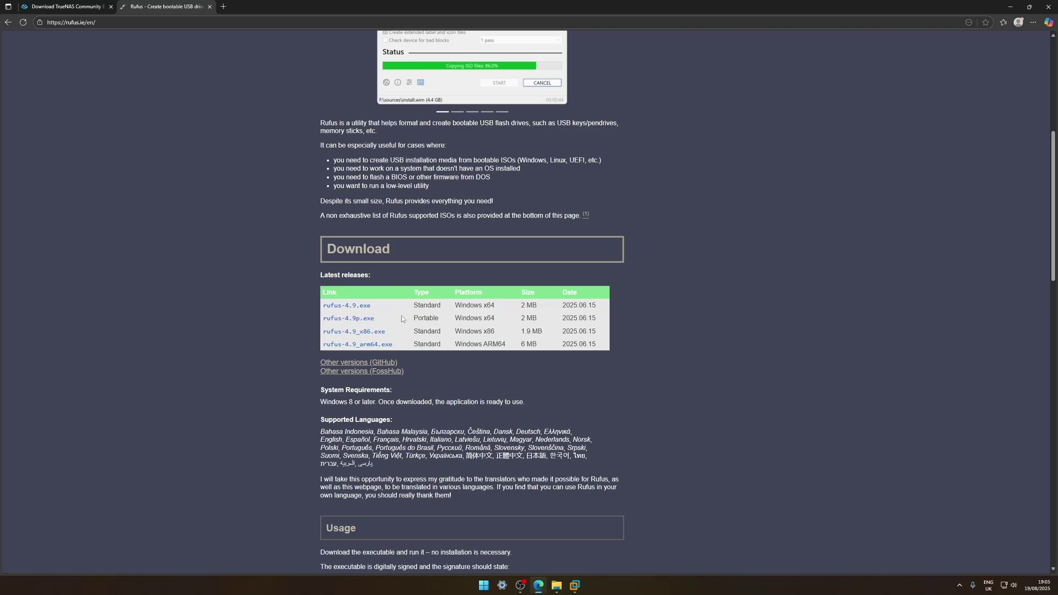
click(352, 320)
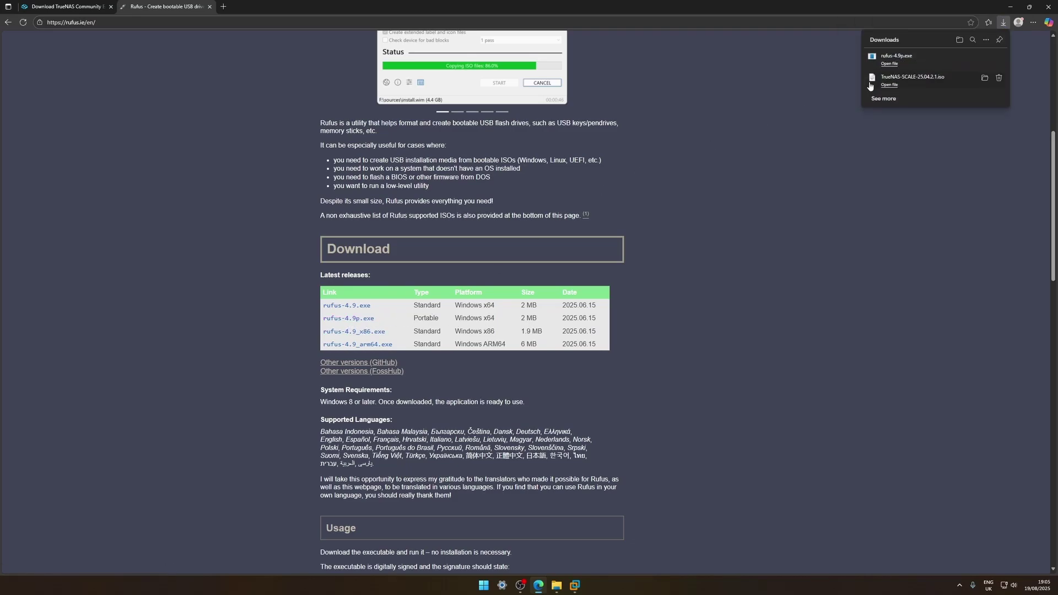
- Run rufus-4.9p from the Downloads folder and answer its online update check prompt
click(551, 585)
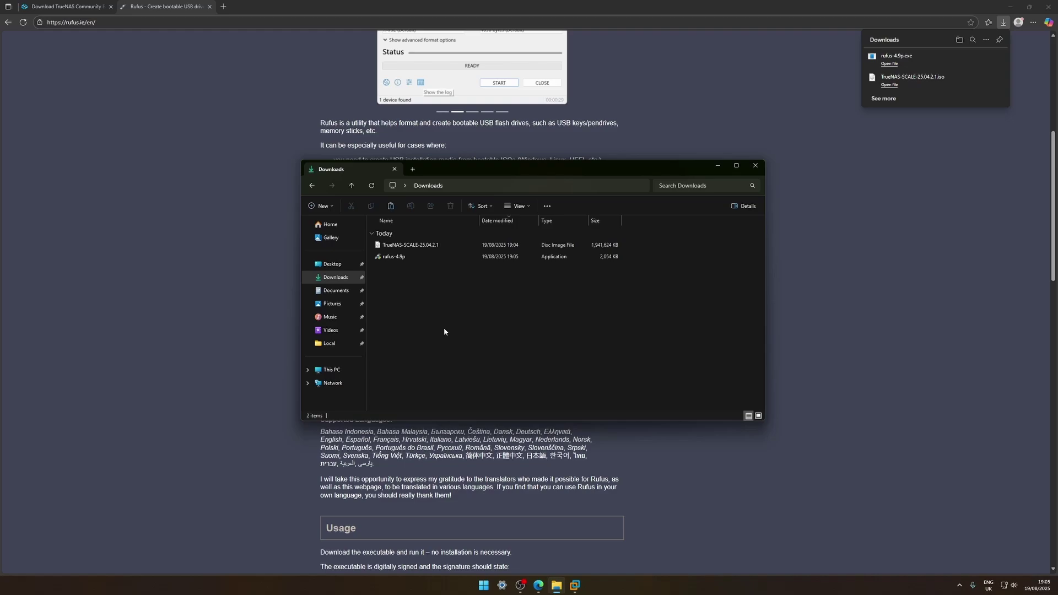
click(395, 257)
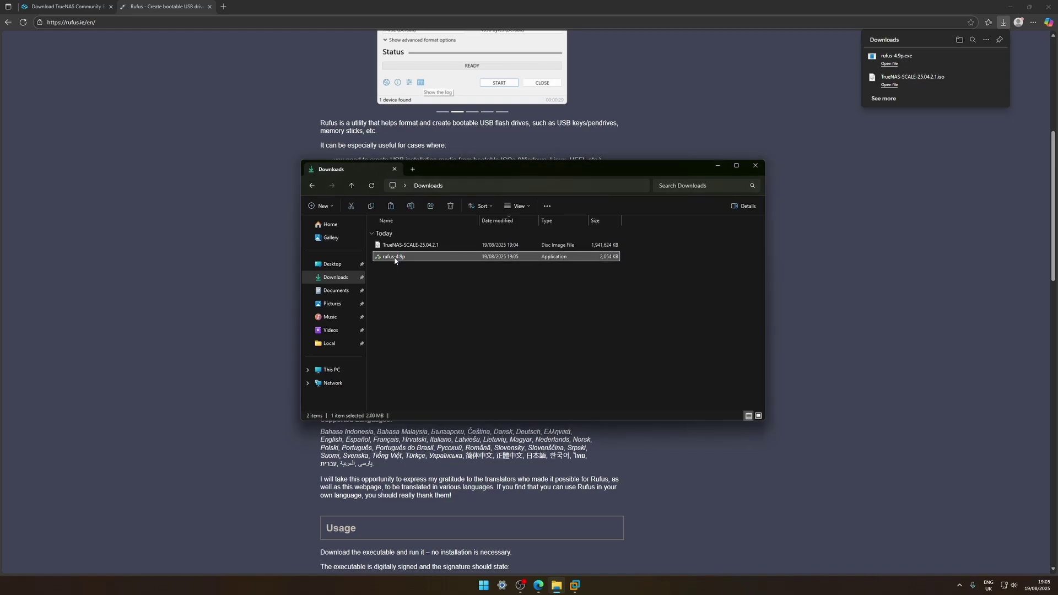
double_click(395, 257)
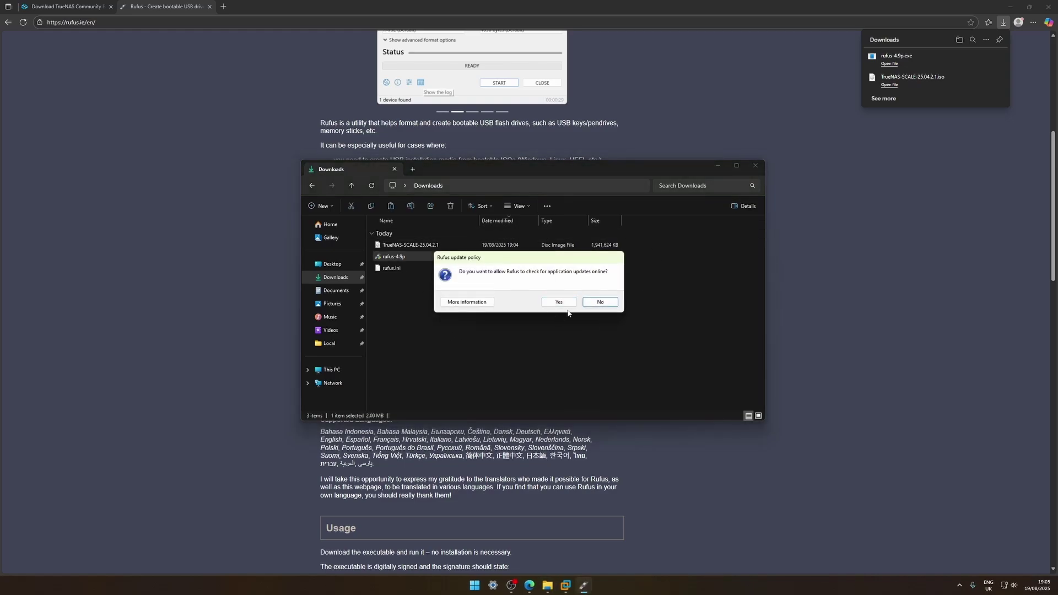
click(586, 304)
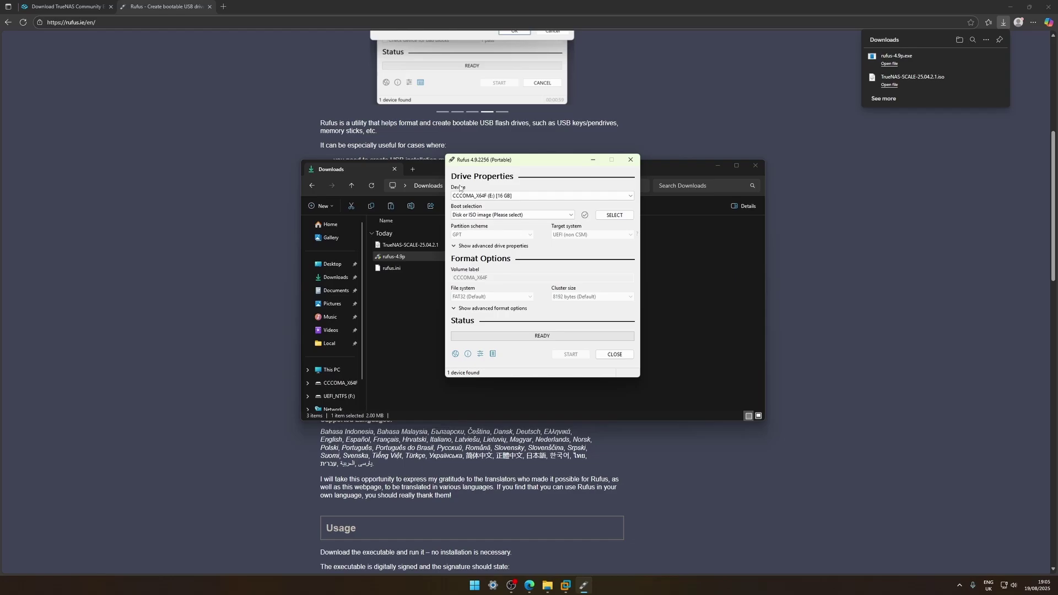
- Target the 16 GB USB drive and load TrueNAS-SCALE-25.04.2.1.iso as the boot image
click(506, 197)
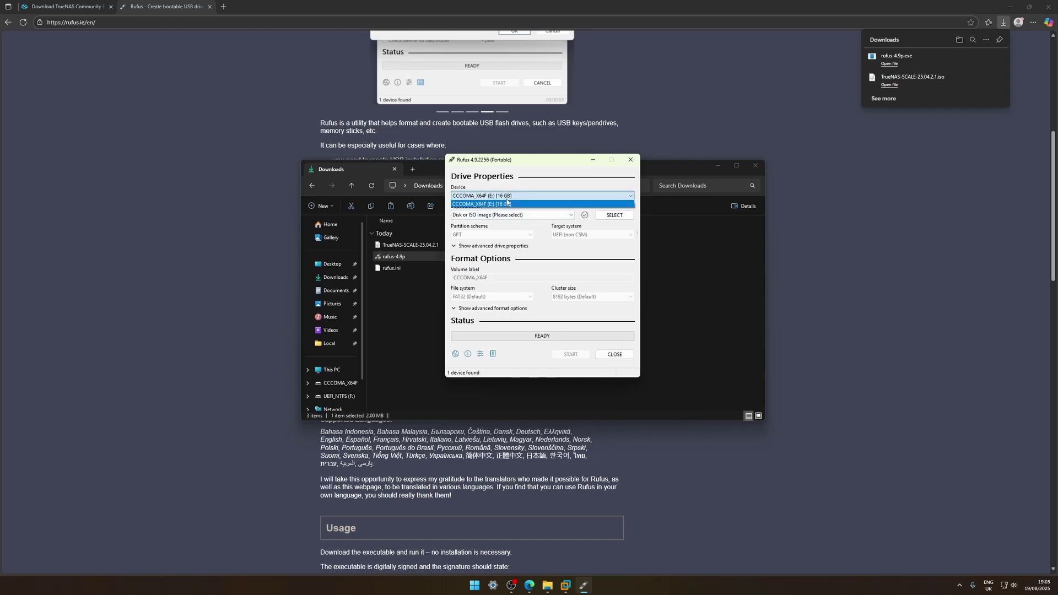
click(509, 204)
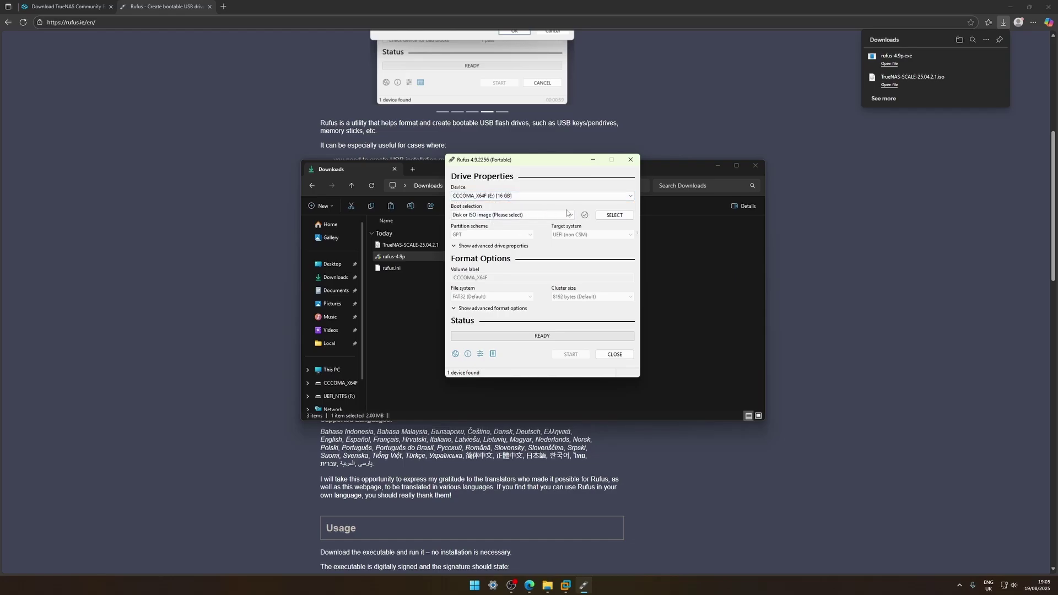
click(604, 215)
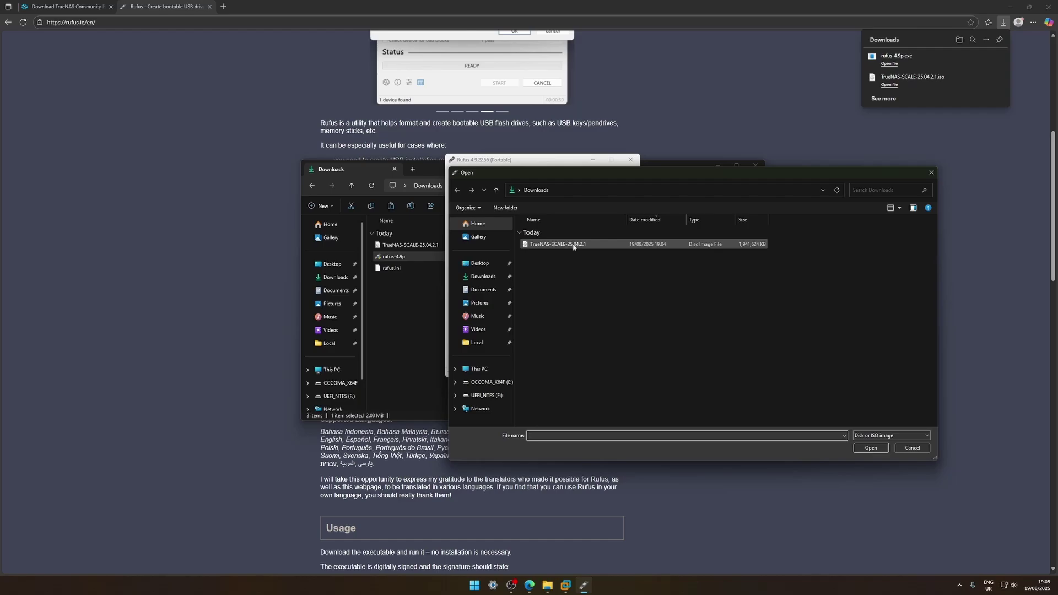
click(579, 245)
double_click(580, 245)
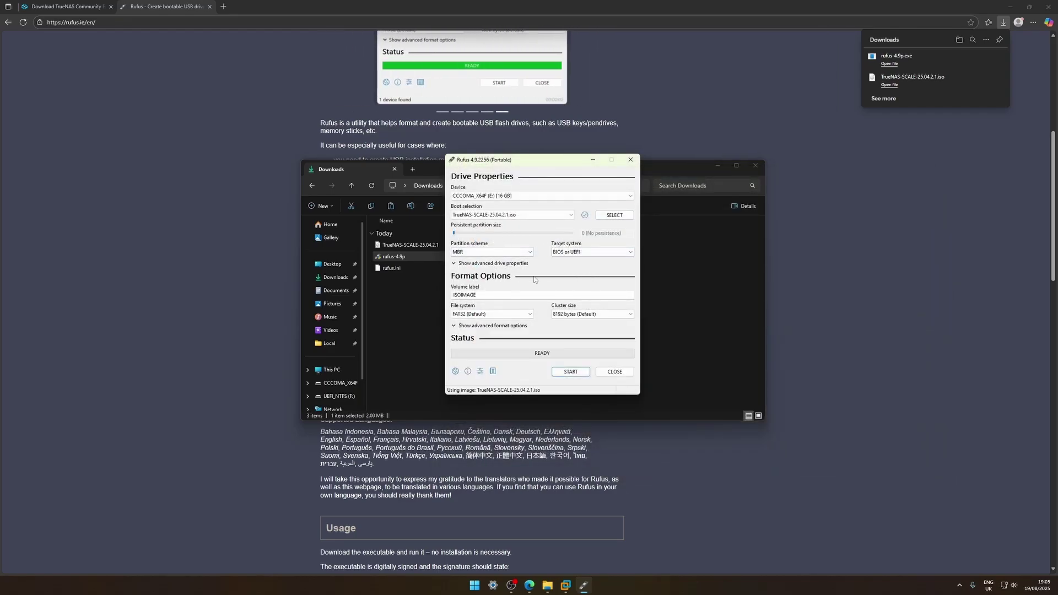
- Write the ISO in ISO image mode, allowing the Grub download and the drive wipe
click(571, 373)
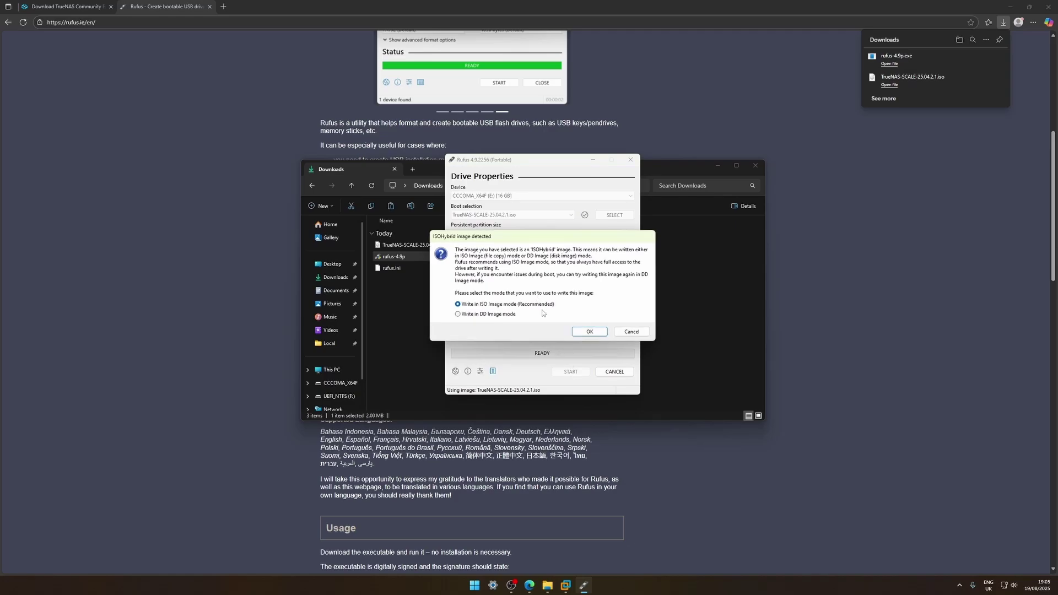
click(588, 331)
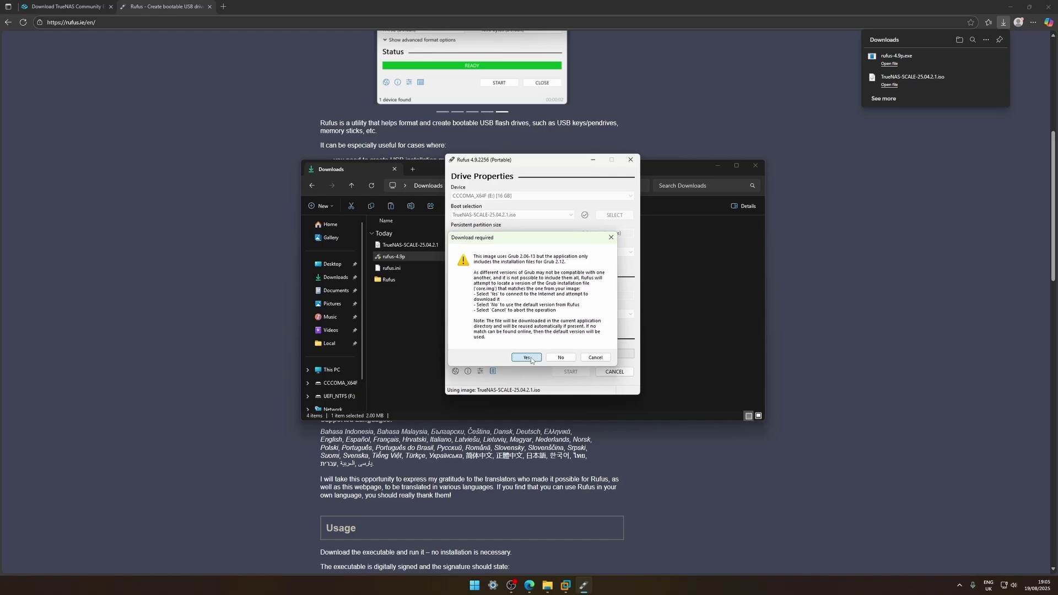
click(528, 359)
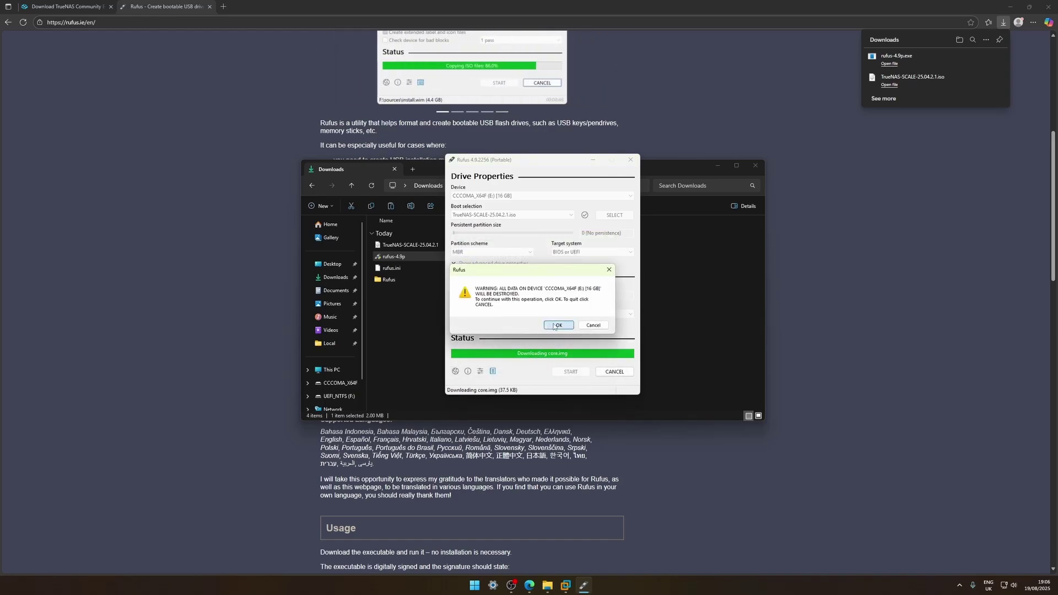
click(557, 325)
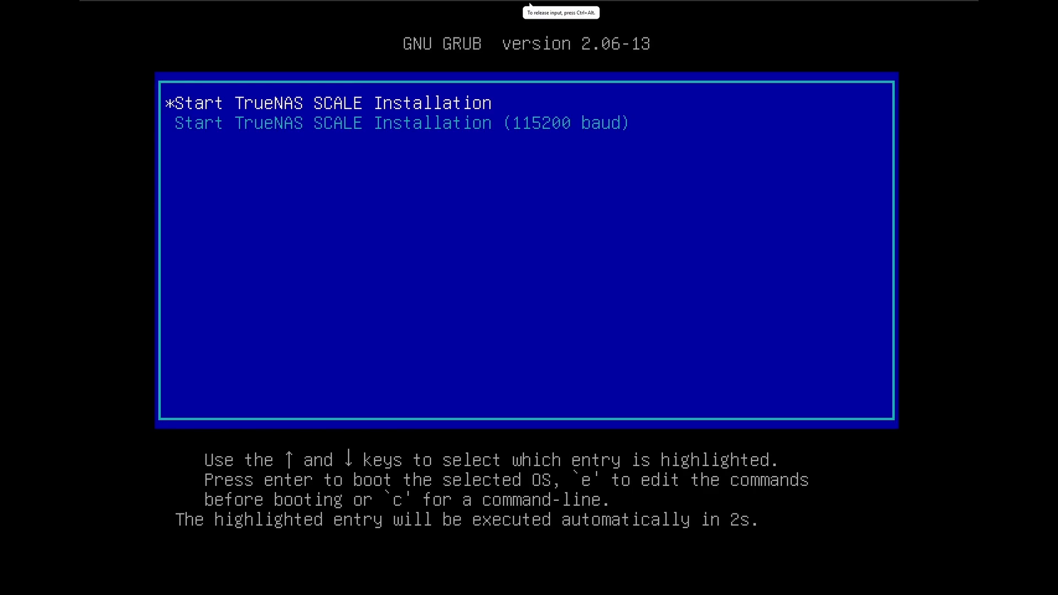
- Halt the countdown and boot the standard 'Start TrueNAS SCALE Installation' GRUB entry
key(Up)
key(Down)
key(Up)
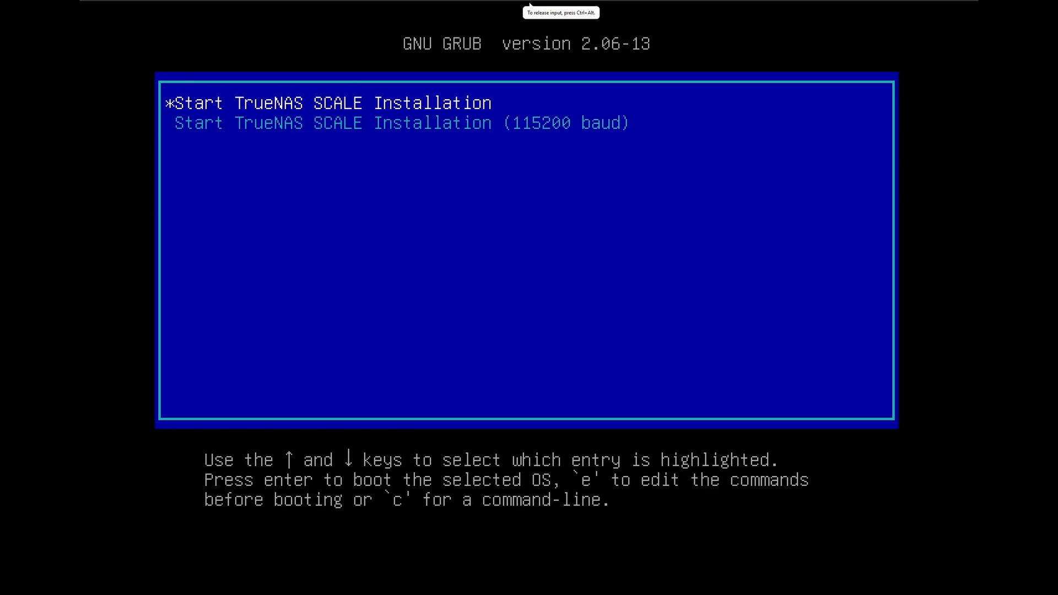
key(Return)
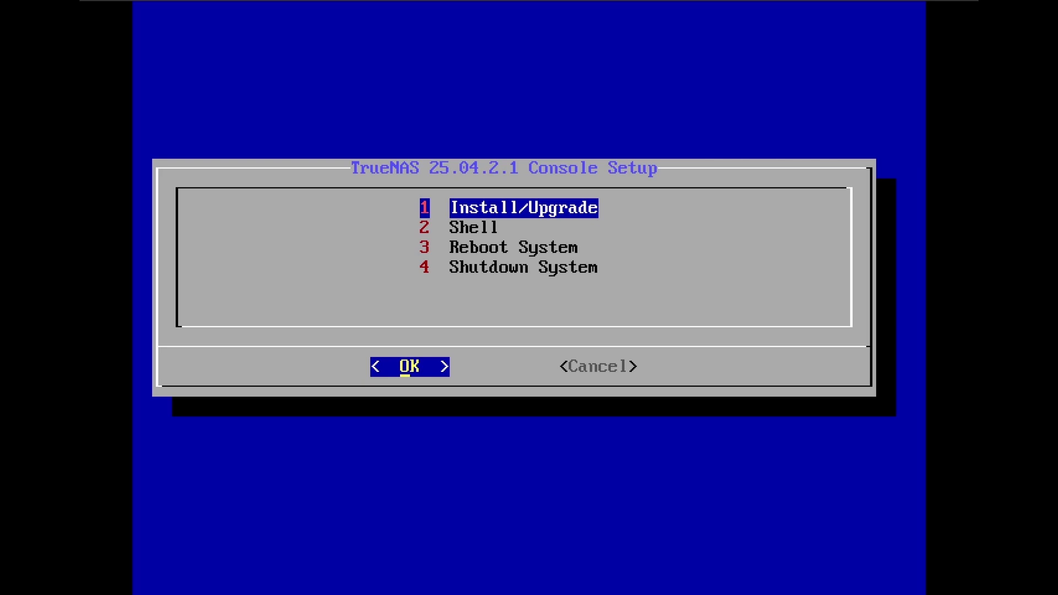
- Start Install/Upgrade, mark sda as the install disk and confirm it will be erased
key(Return)
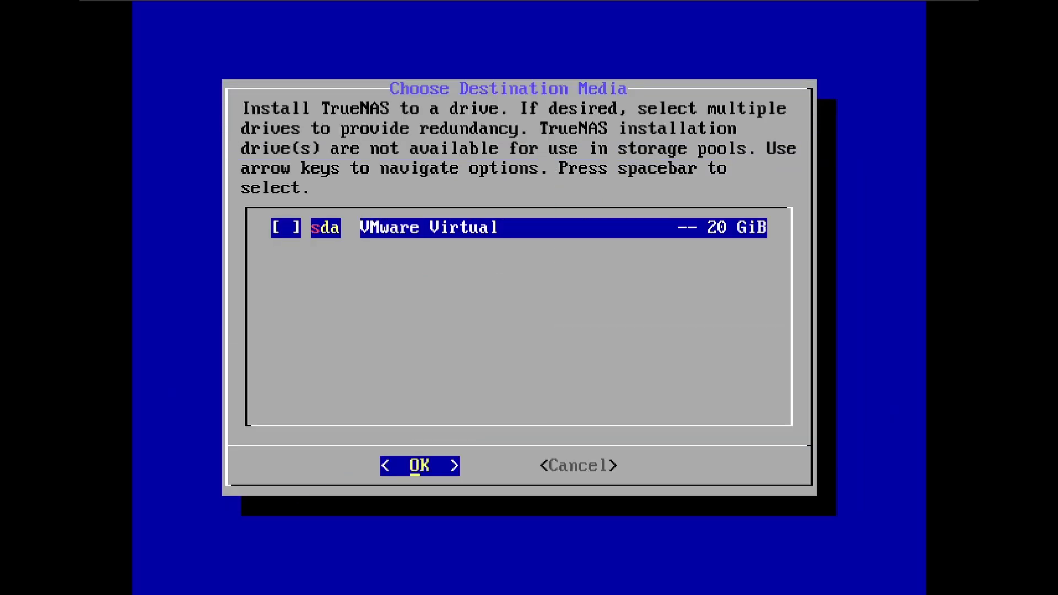
key(space)
key(Return)
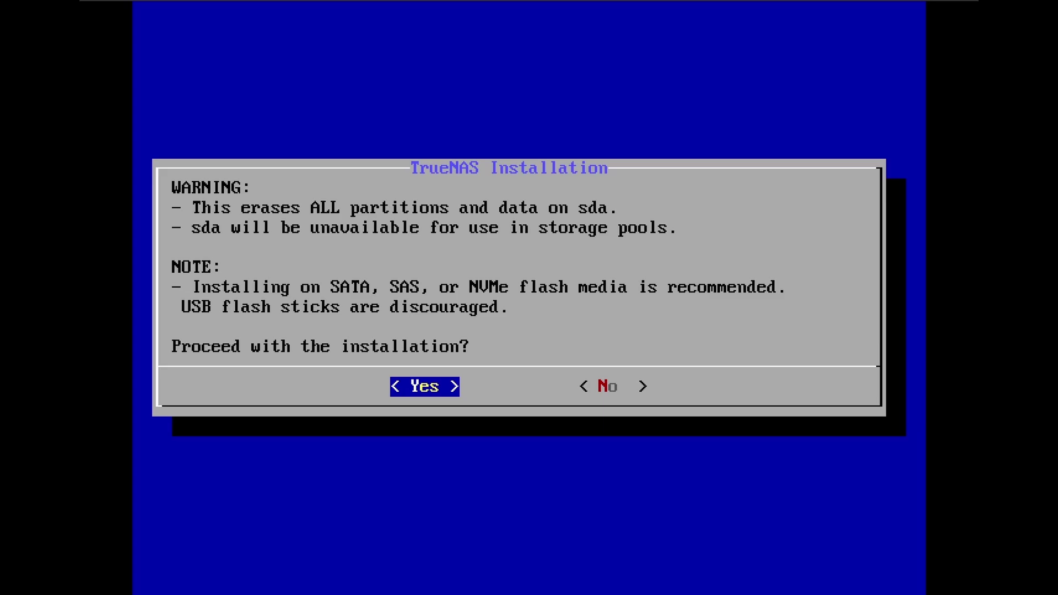
key(Return)
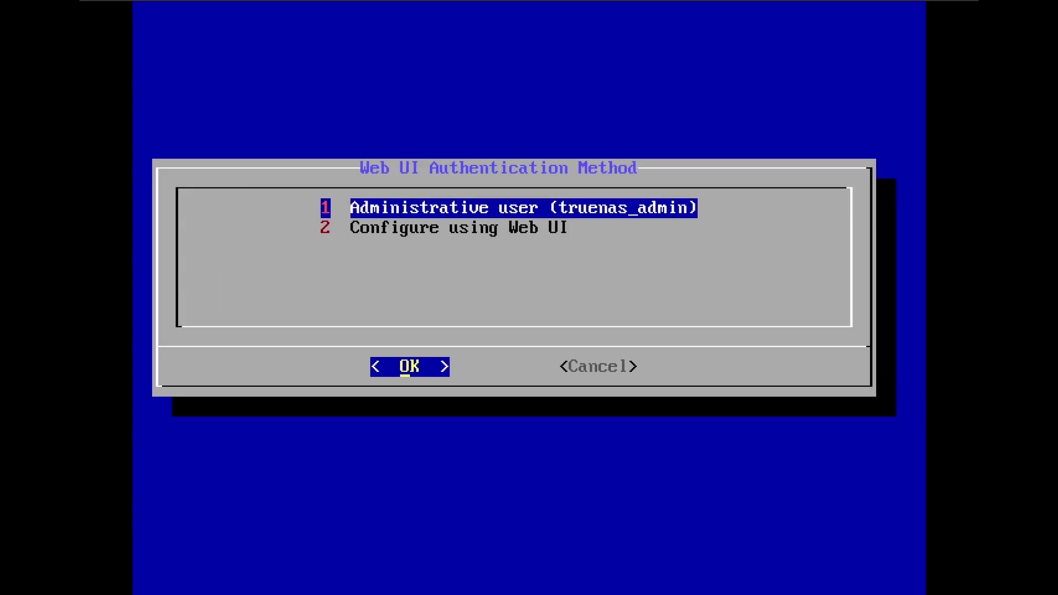
- Choose the Administrative user for web login and enter and confirm its password
key(Return)
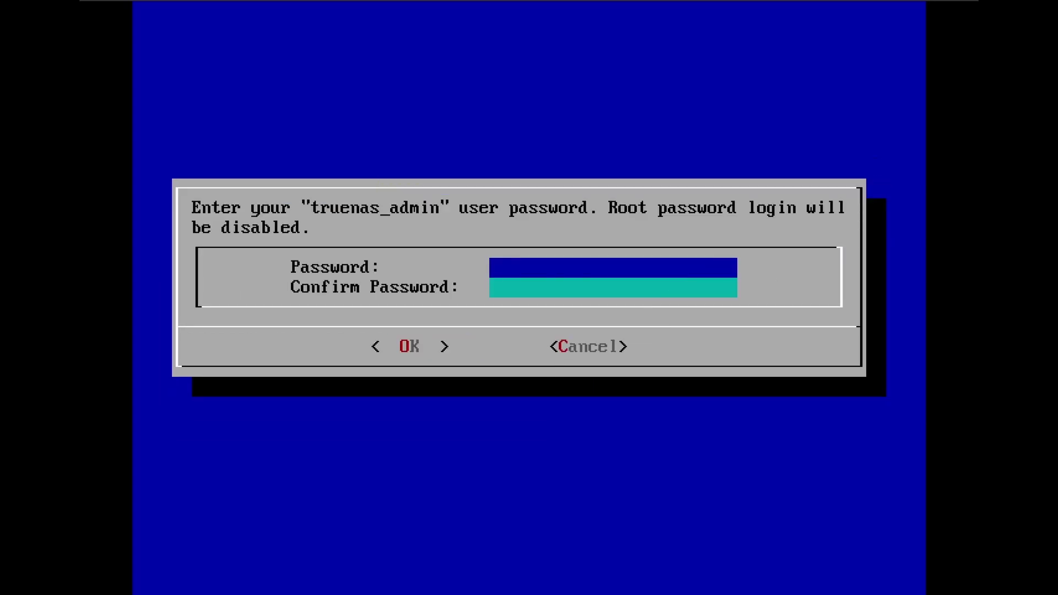
text(*********)
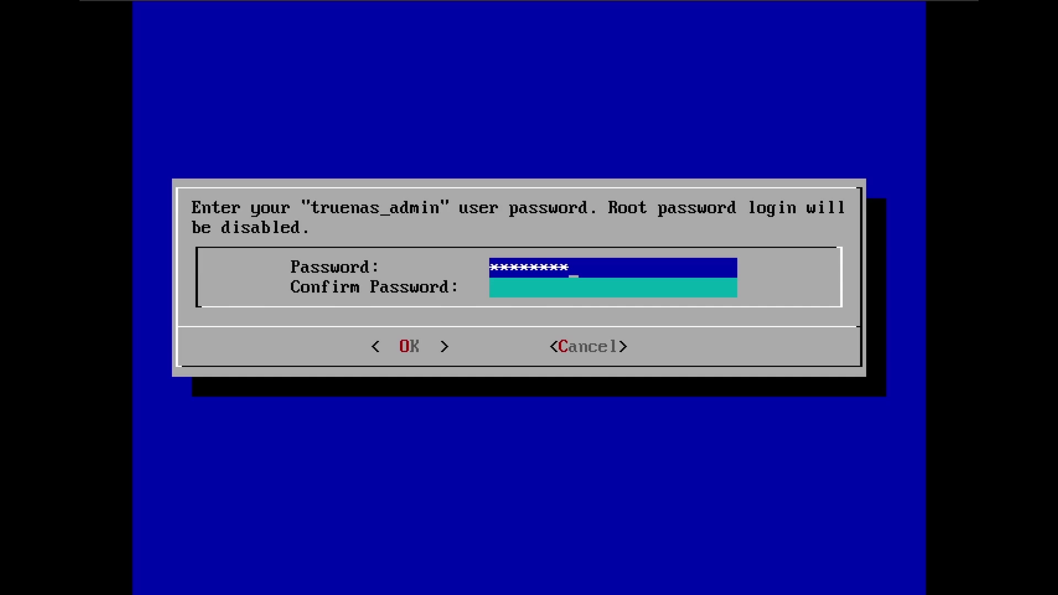
key(Tab)
text(********)
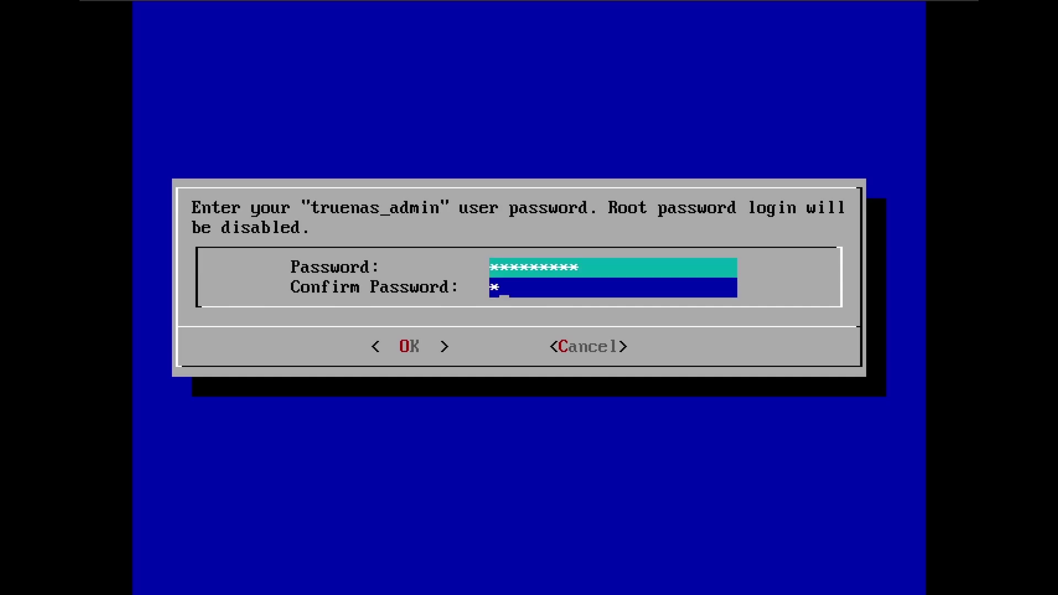
text(*)
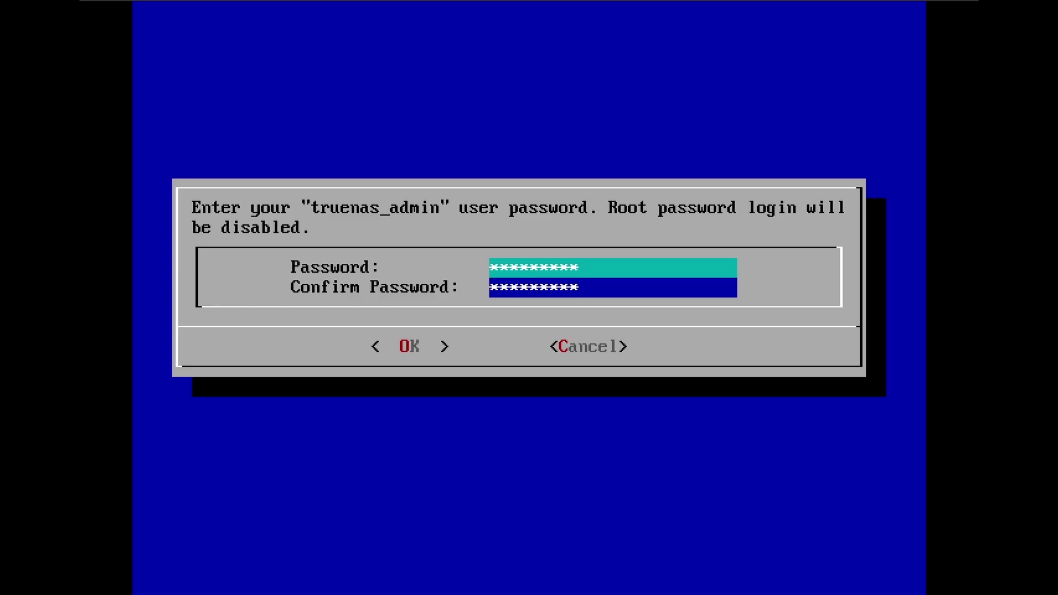
key(Return)
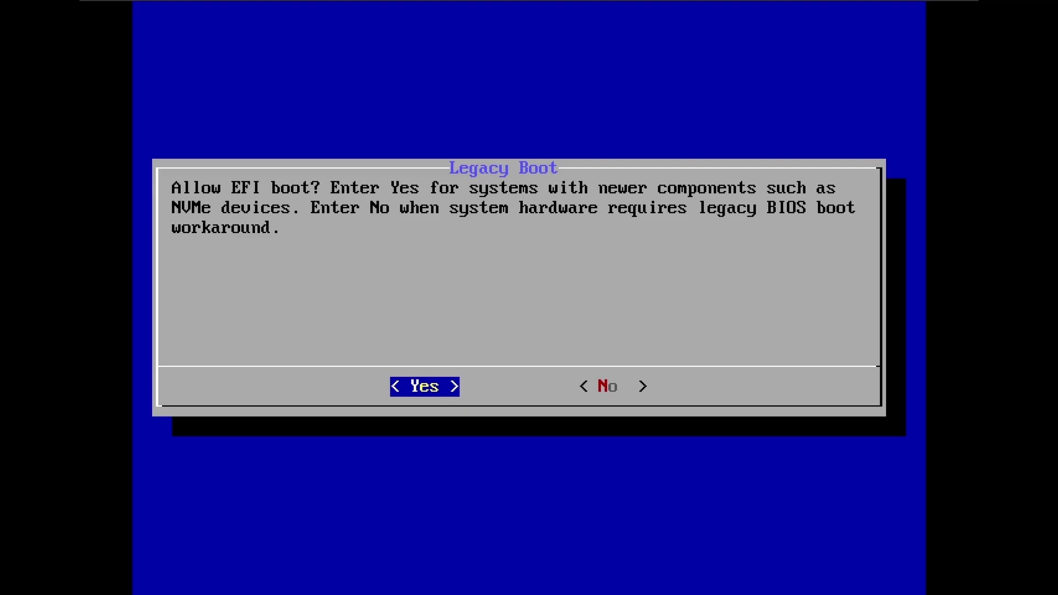
- Allow EFI boot and let the installation onto sda run to Installation Succeeded
key(Return)
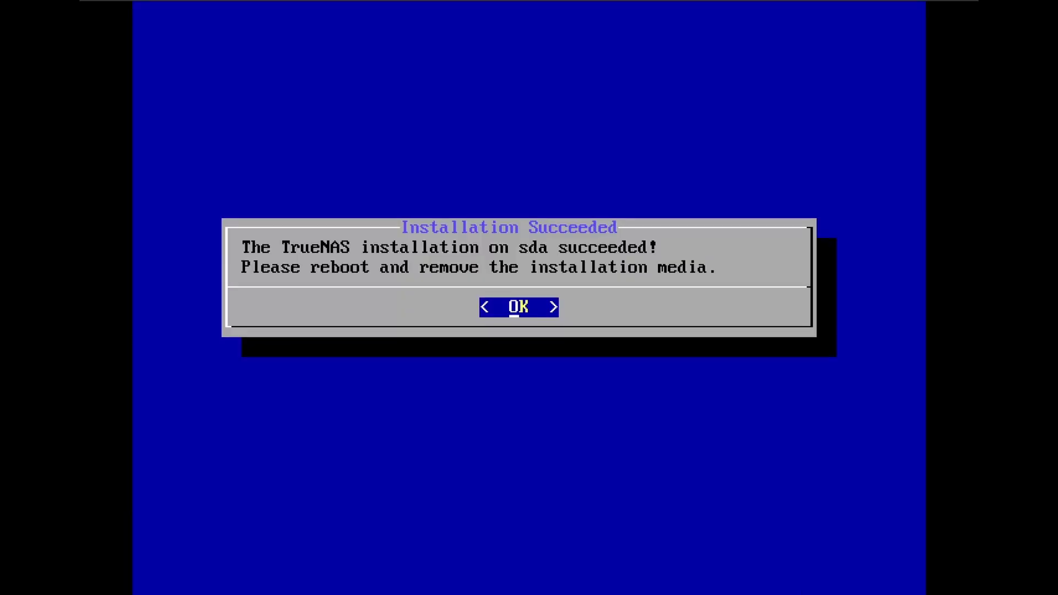
- Reboot into the installed TrueNAS system, then enter its 192.168.189.129 address in a new browser tab
key(Return)
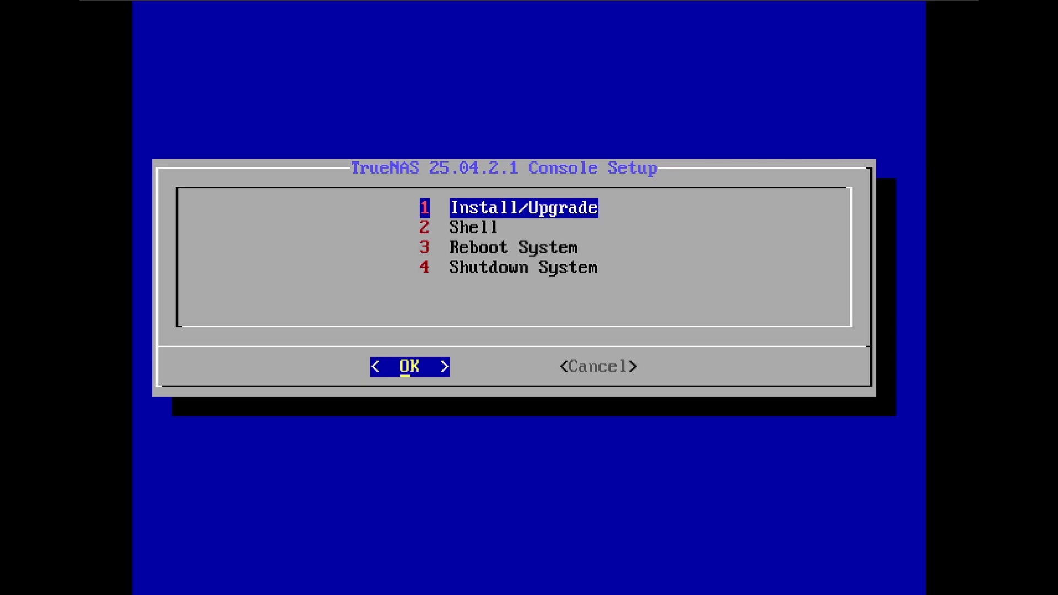
key(Down)
key(Down)
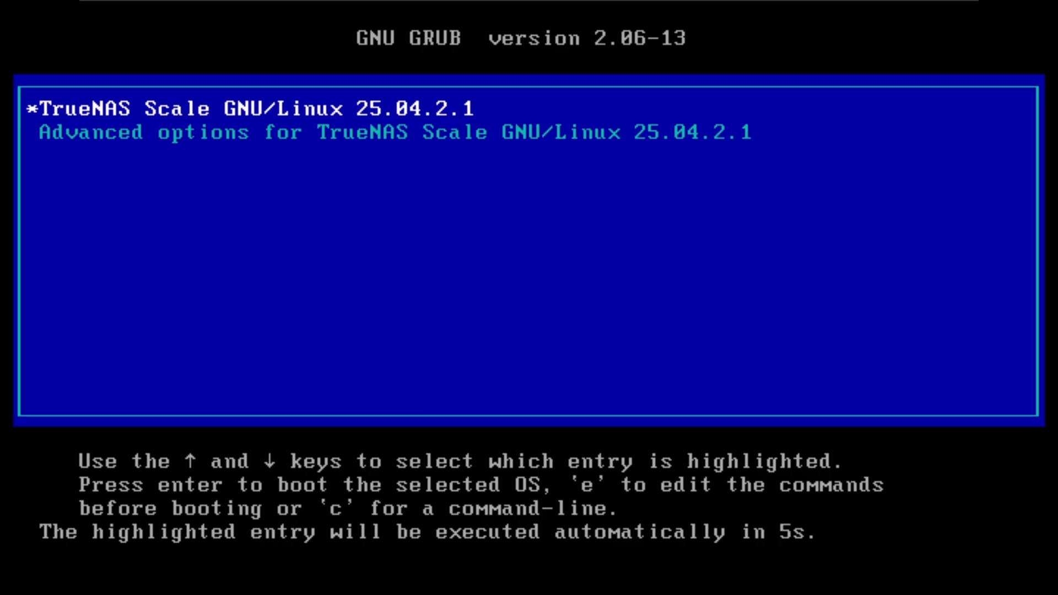
key(Return)
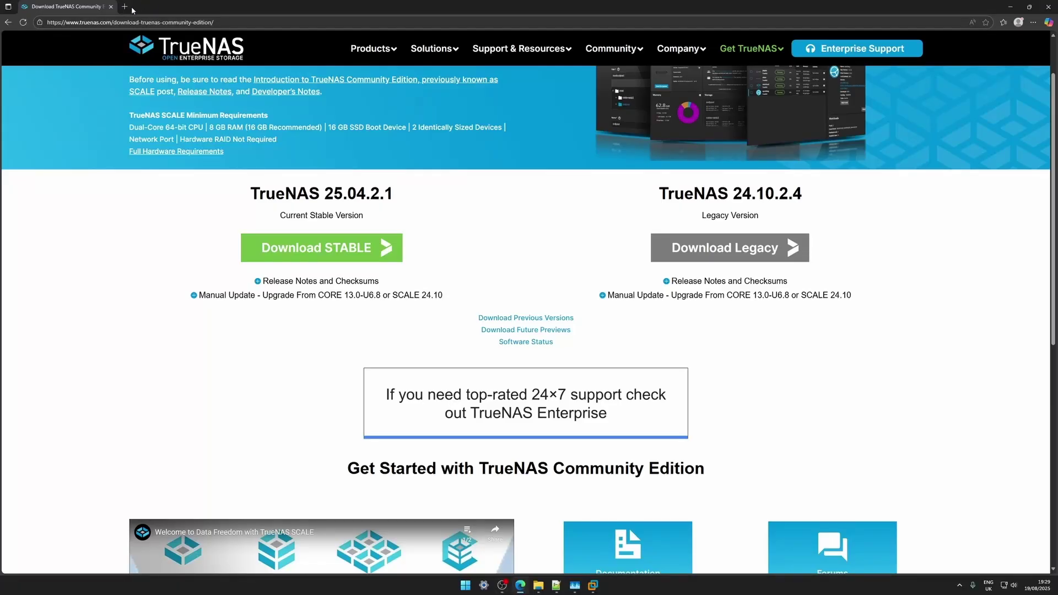
click(125, 7)
text(192.16)
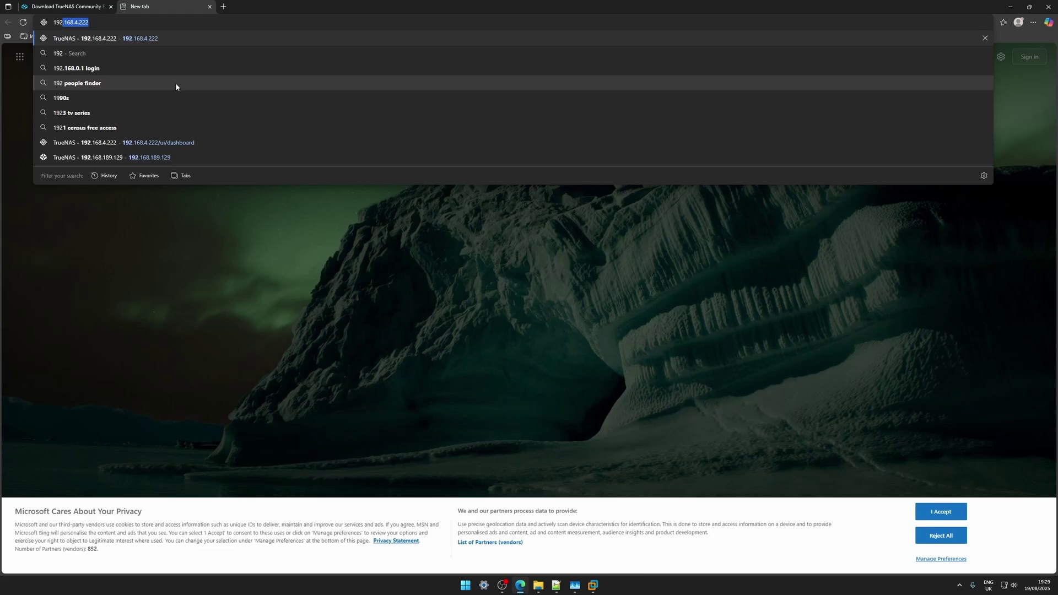
text(8)
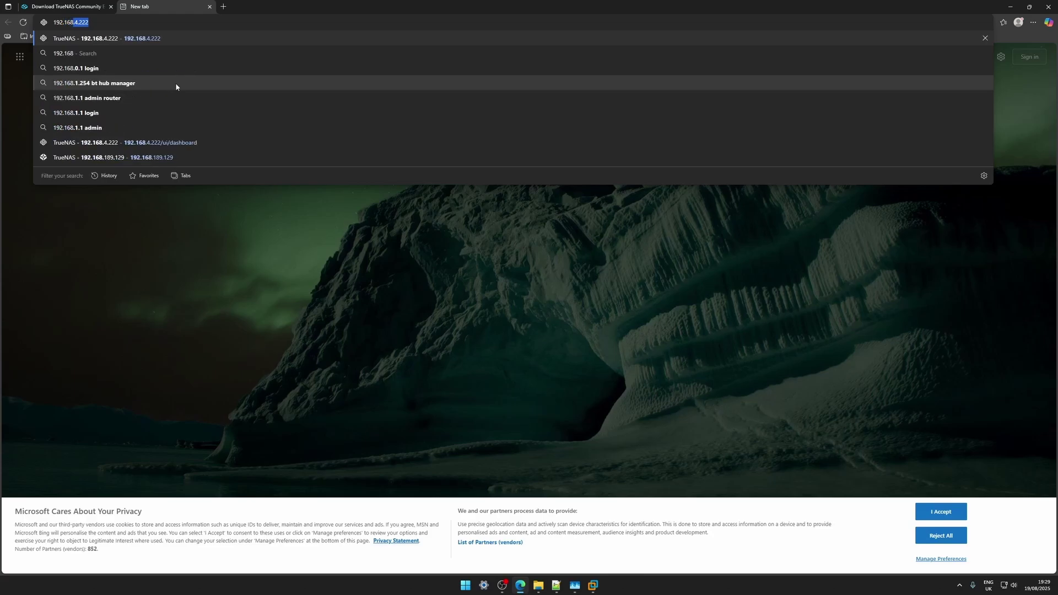
text(.189.129)
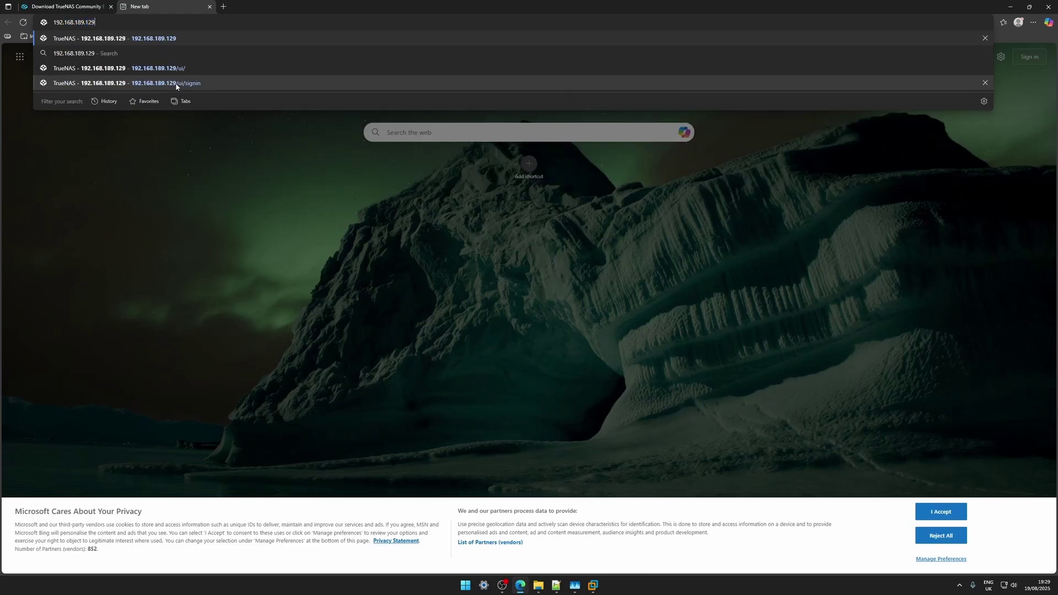
- Load the 192.168.189.129 sign-in page, log in as the admin user, and decline saving the password
click(176, 87)
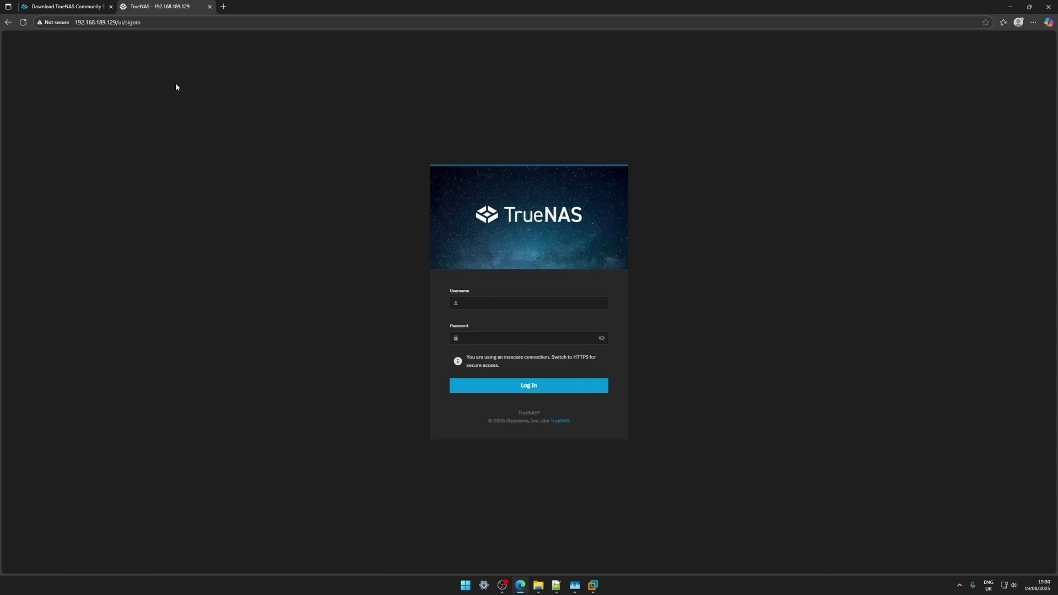
click(508, 305)
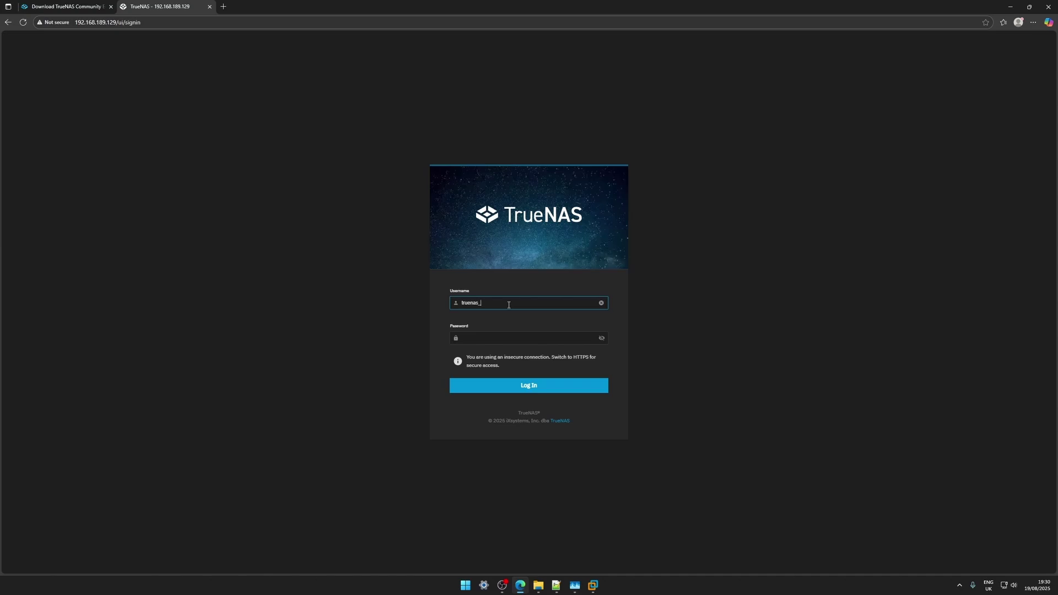
key(Tab)
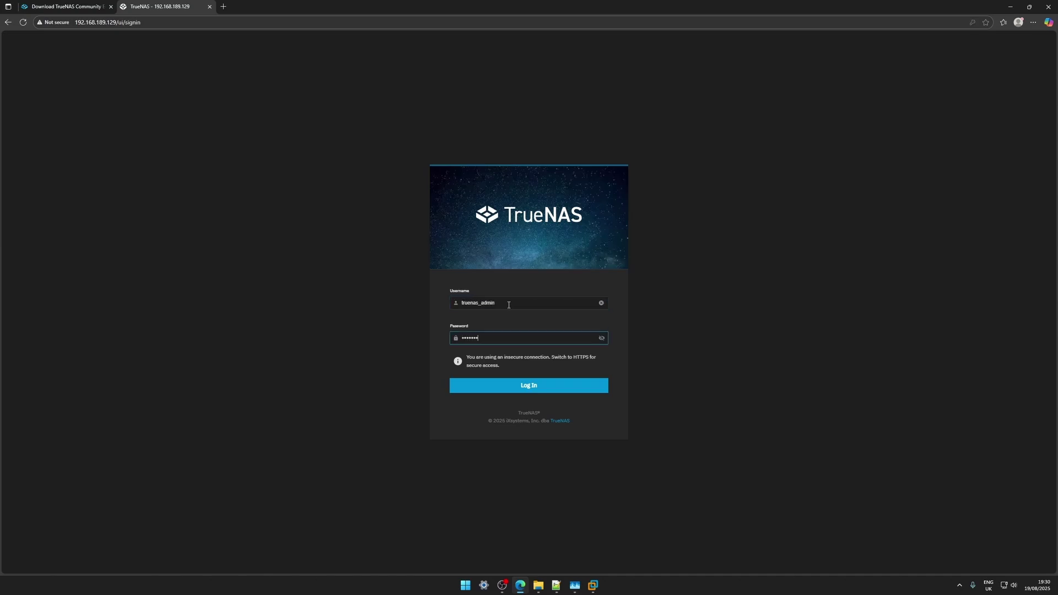
key(Return)
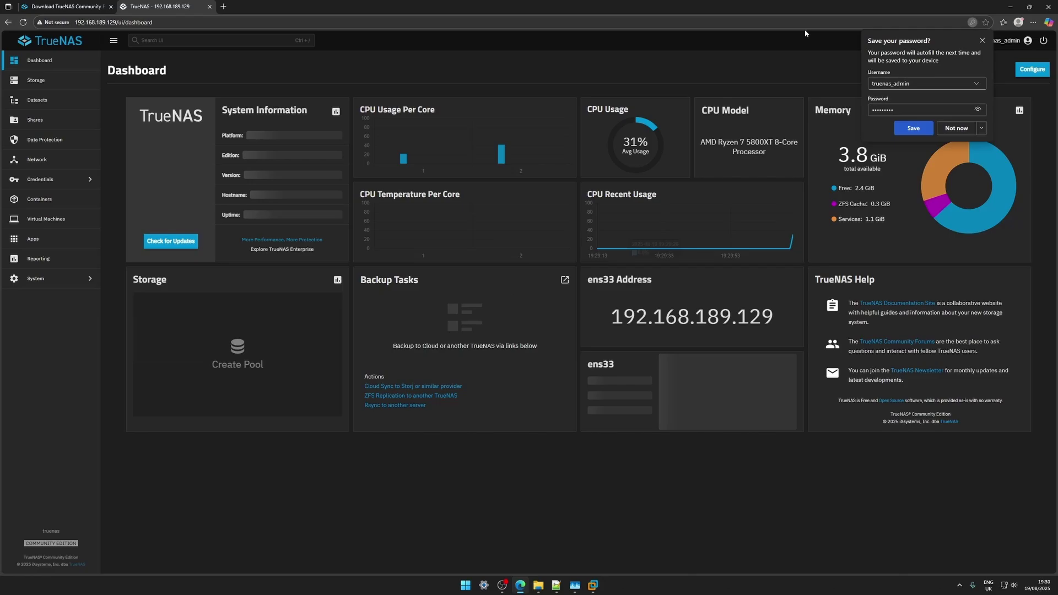
click(982, 40)
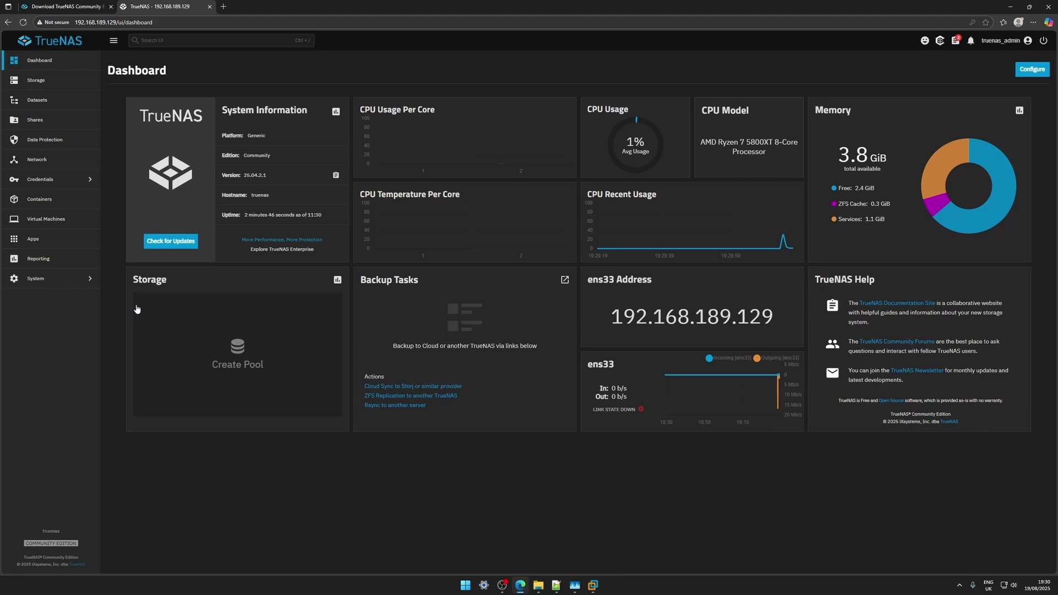
- Search the Discover Apps catalog for 'plex', refresh the catalog, then replace the search with 'sonarr'
click(25, 246)
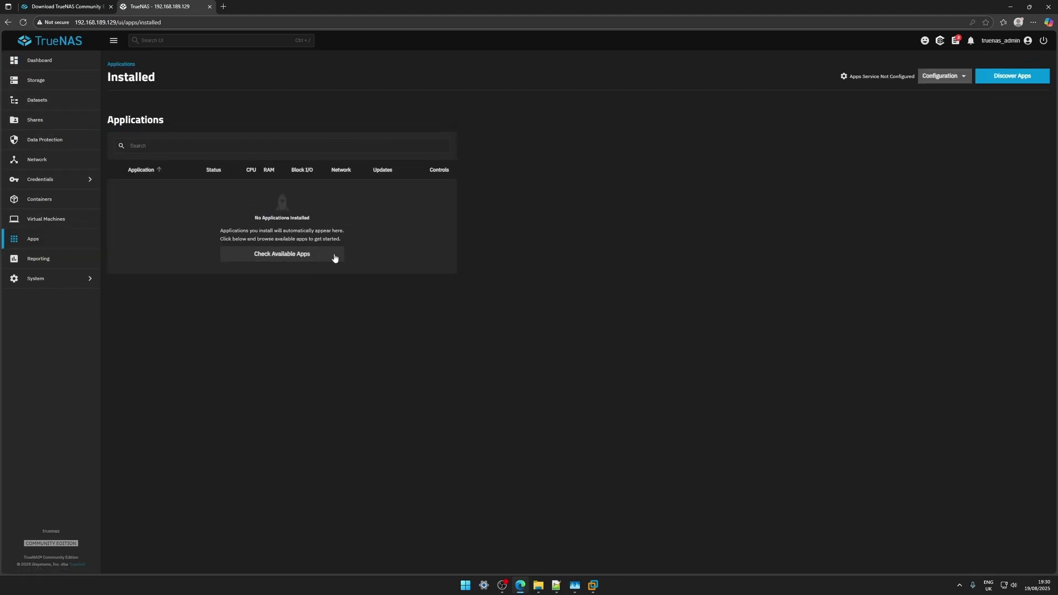
click(313, 256)
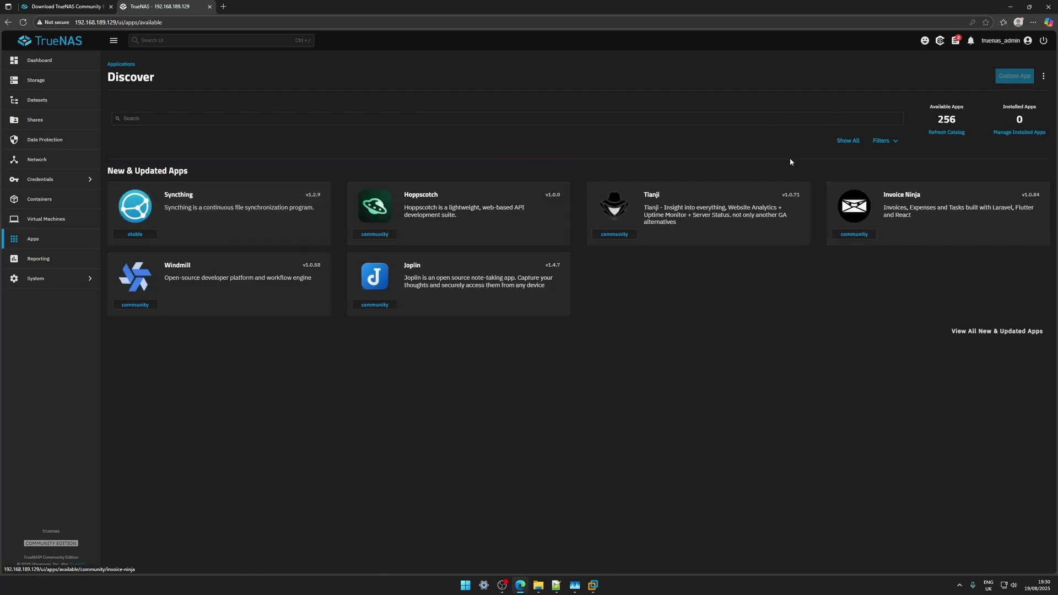
click(294, 119)
text(plex)
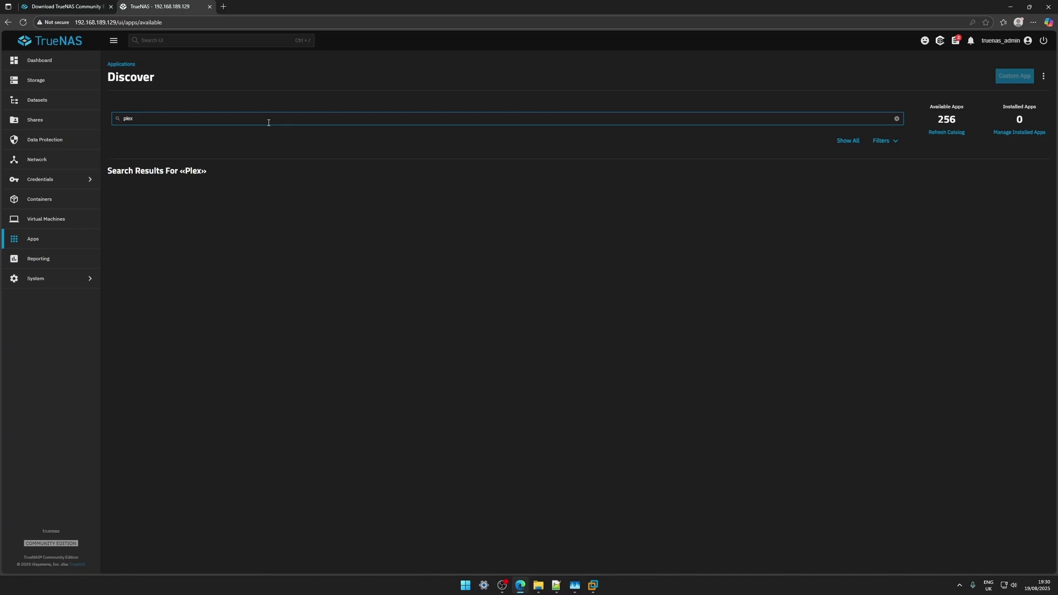
click(939, 133)
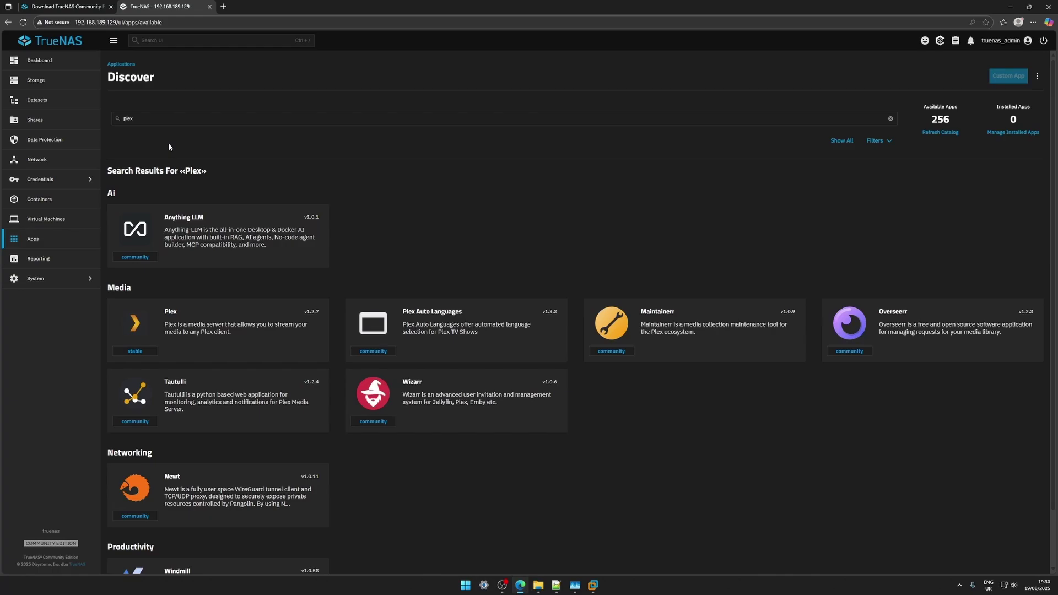
double_click(130, 120)
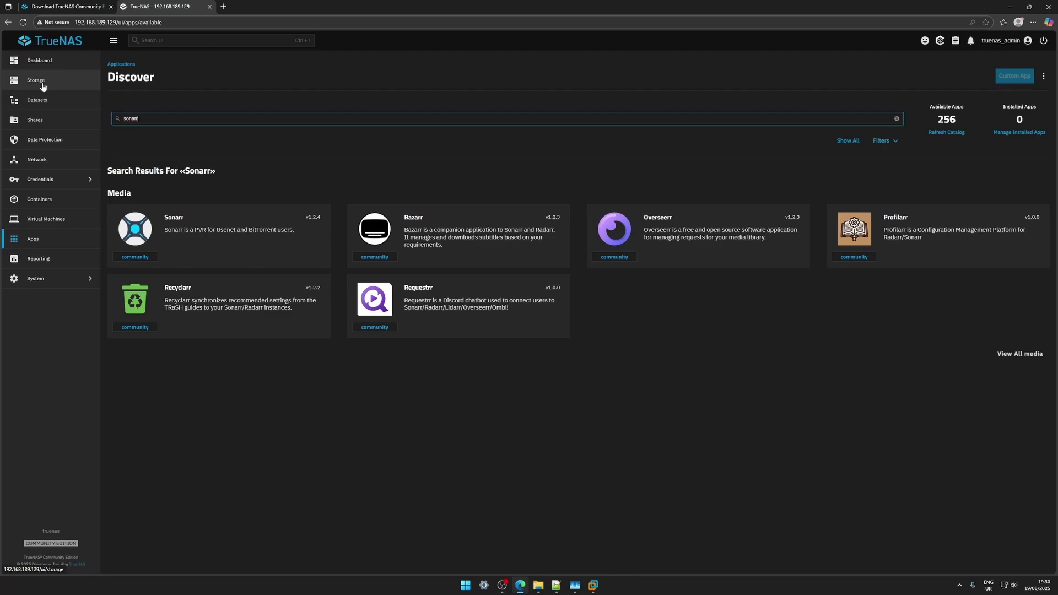
- Go to the Storage overview and start the Create Pool wizard
click(39, 62)
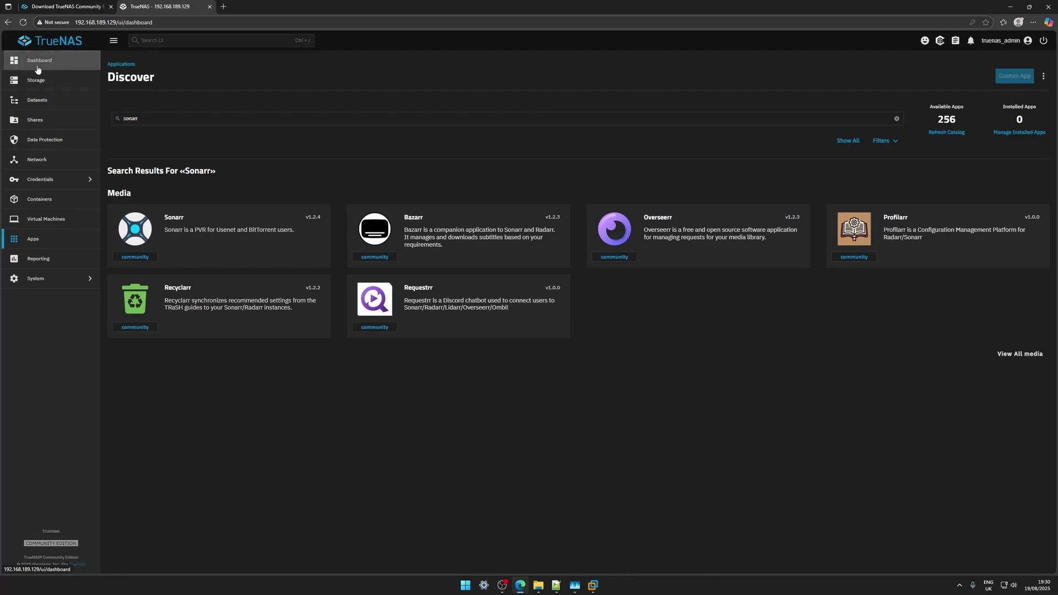
click(37, 81)
click(38, 60)
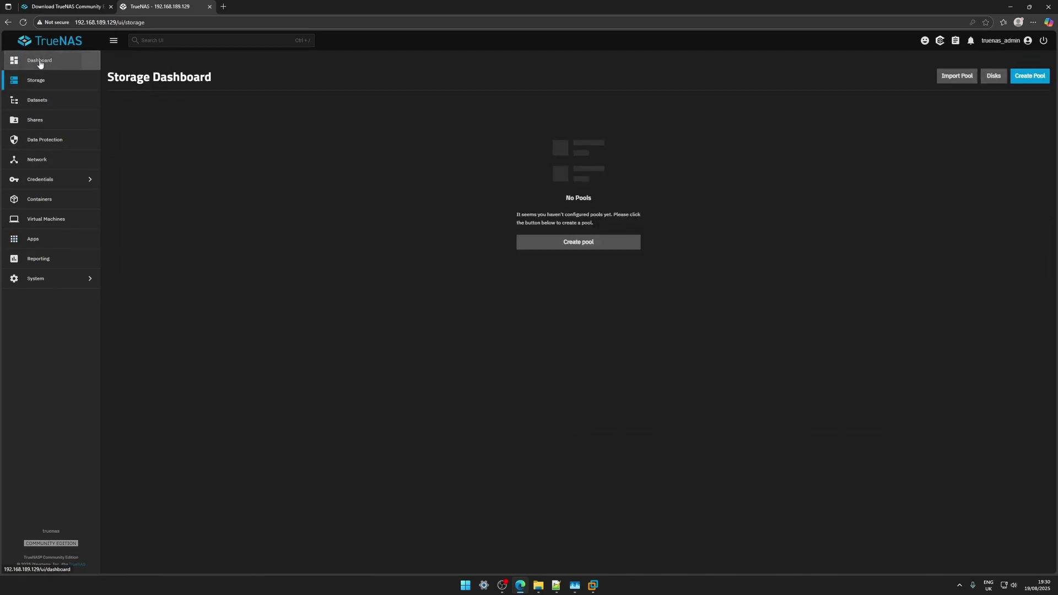
click(36, 81)
click(565, 242)
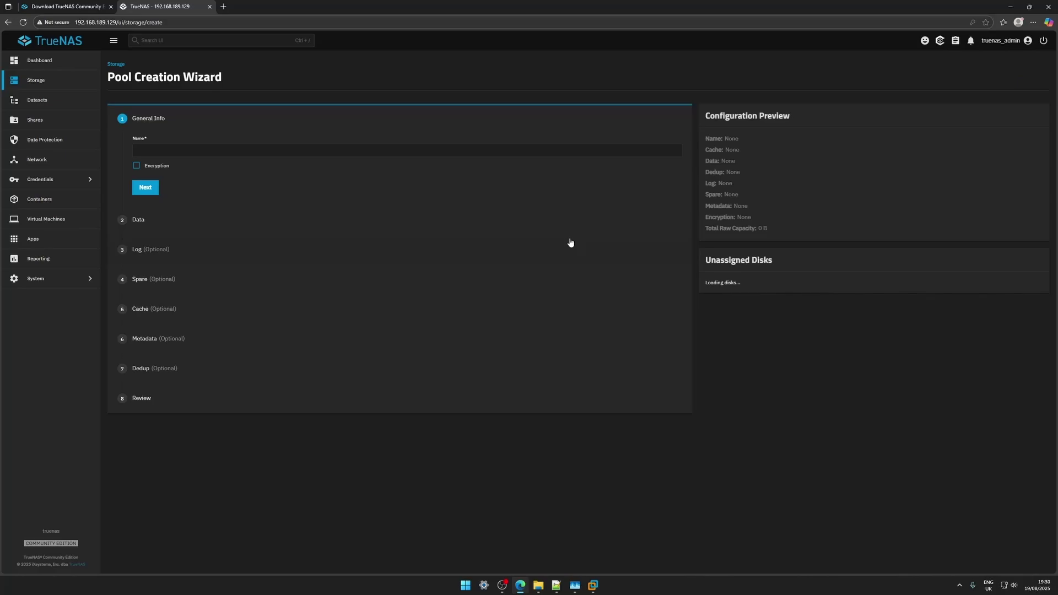
- Name the pool 'df' and move to the Data step to view disk sizes
click(148, 151)
text(df)
click(144, 189)
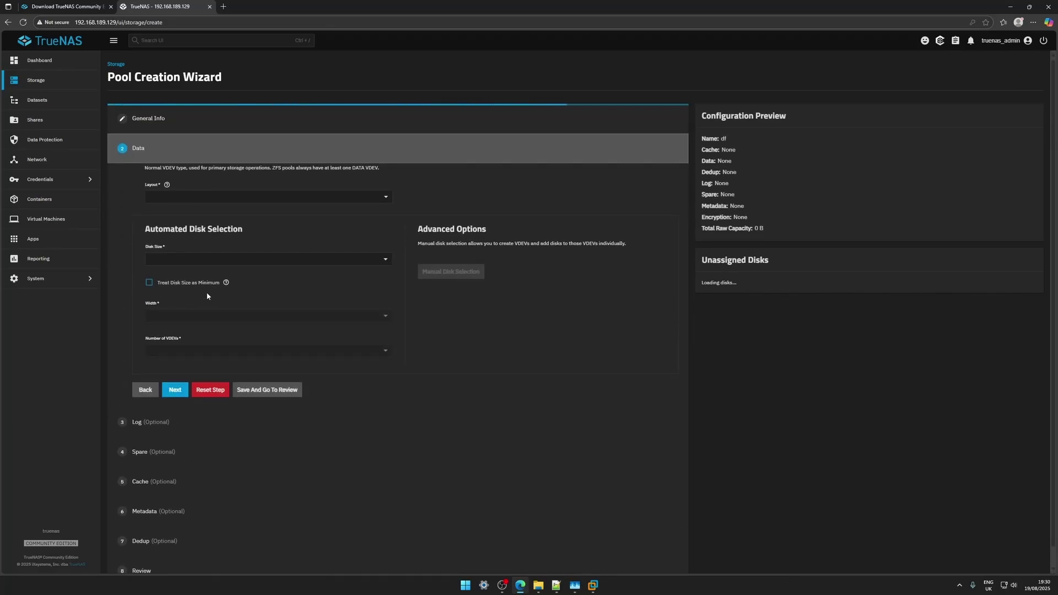
click(190, 259)
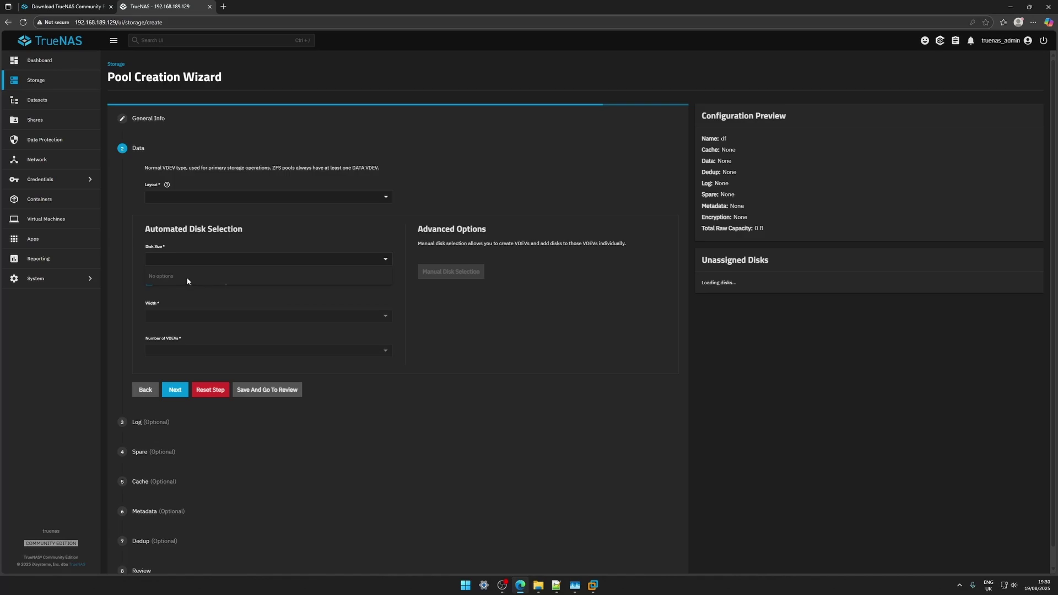